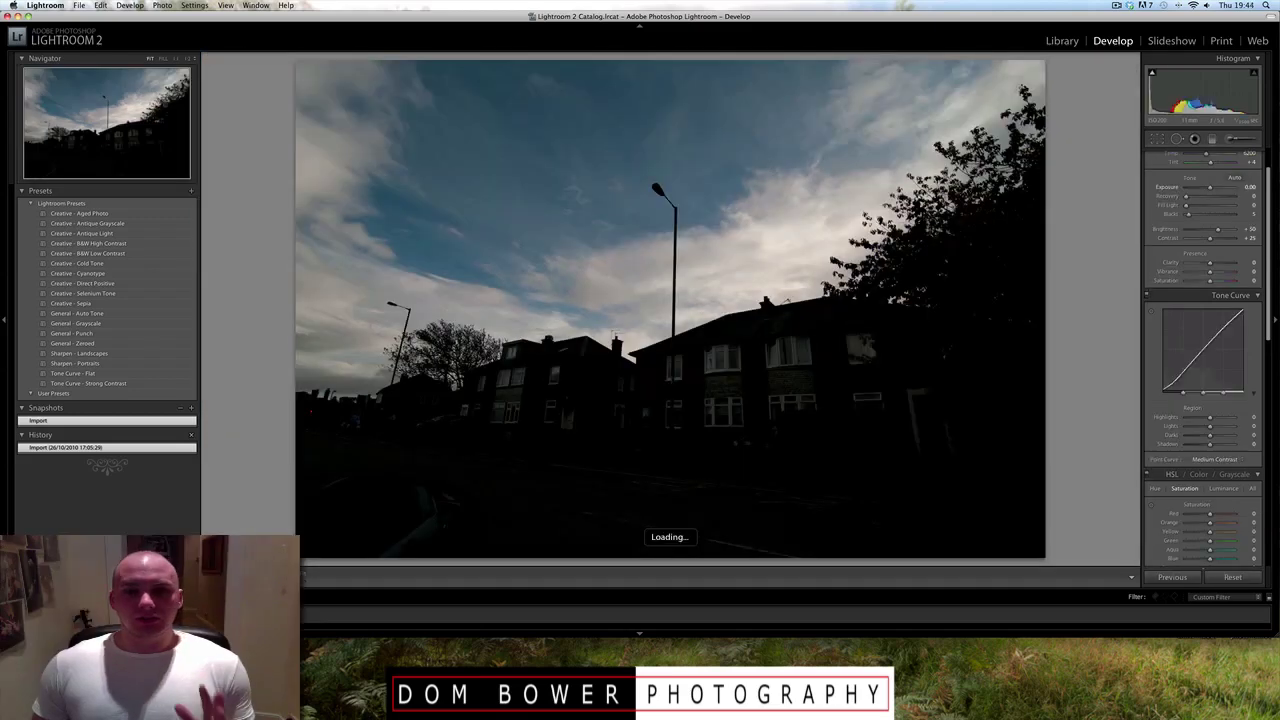
Compare the dark, normal and bright exposures of the street scene with the tone-mapped version.
left_click(640, 634)
left_click(640, 634)
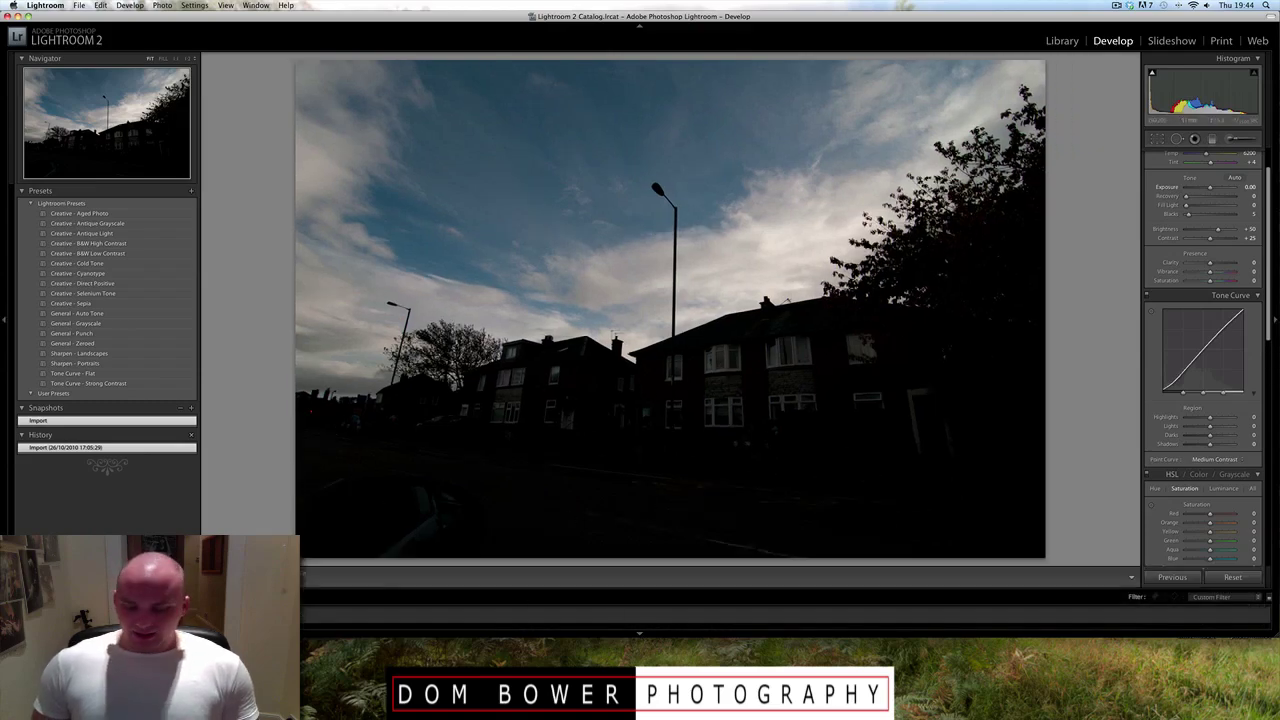
key("Right")
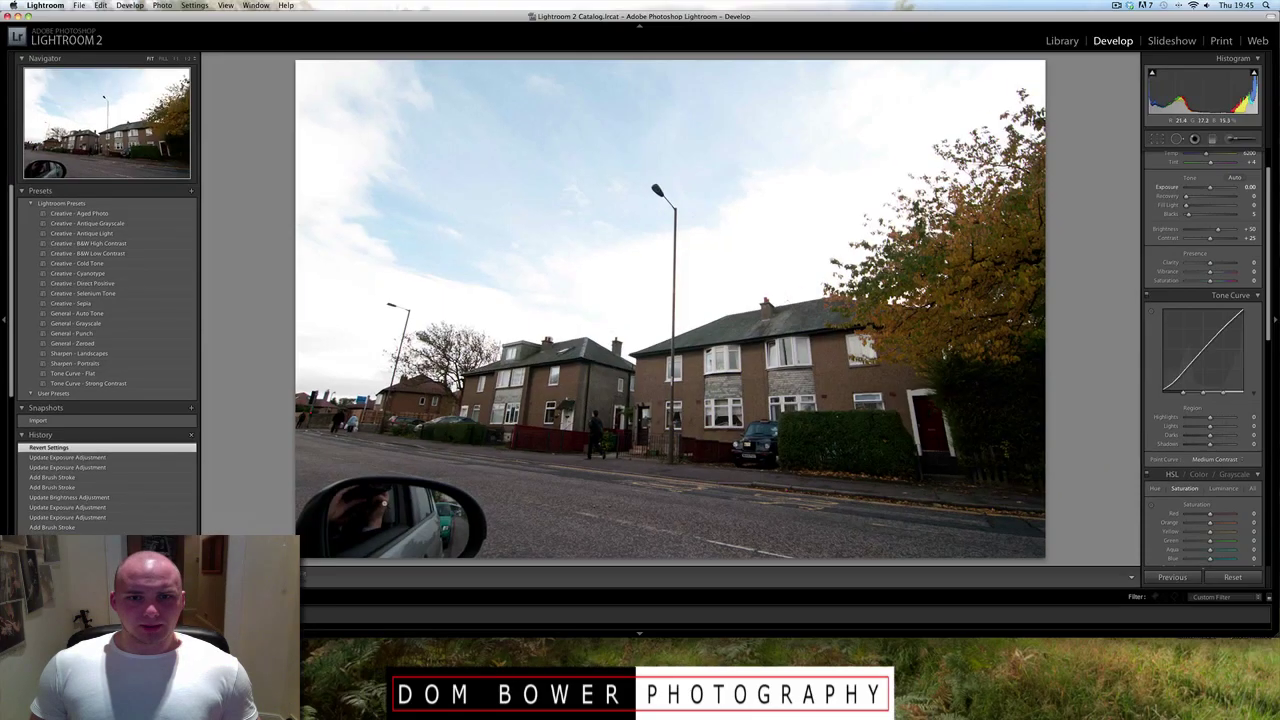
key("Right")
key("Right")
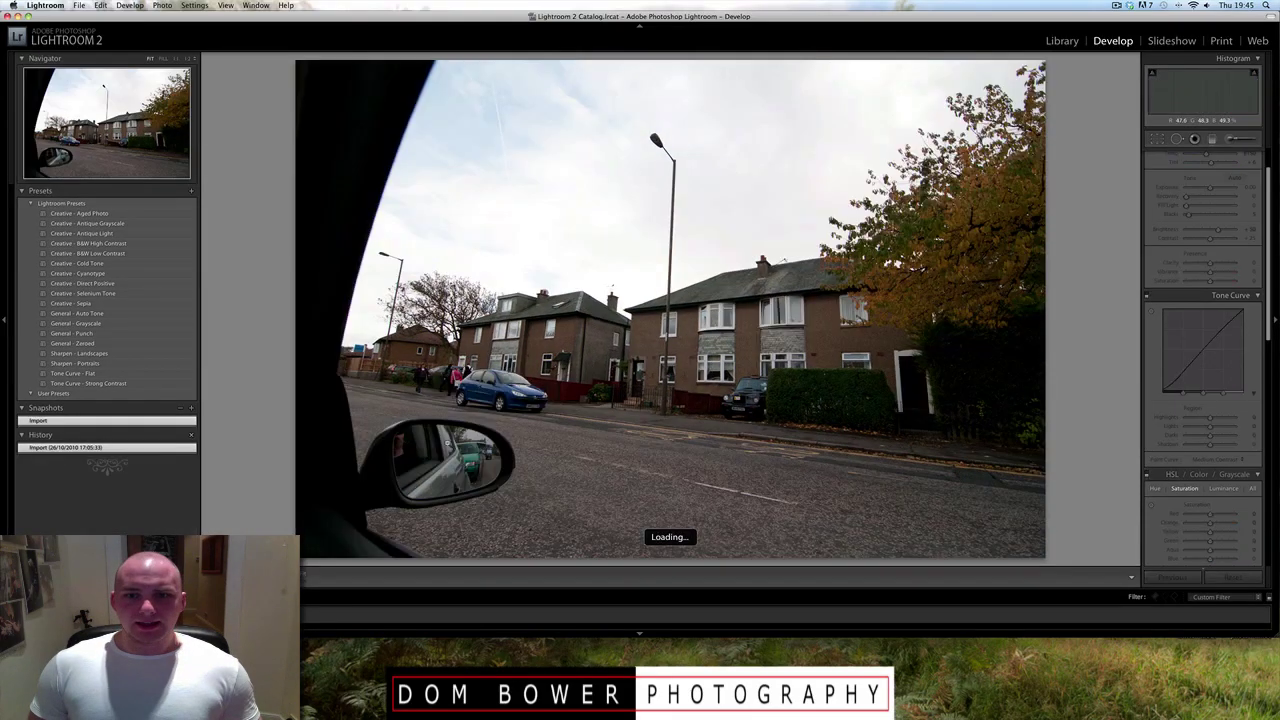
key("Left")
key("Left")
key("Right")
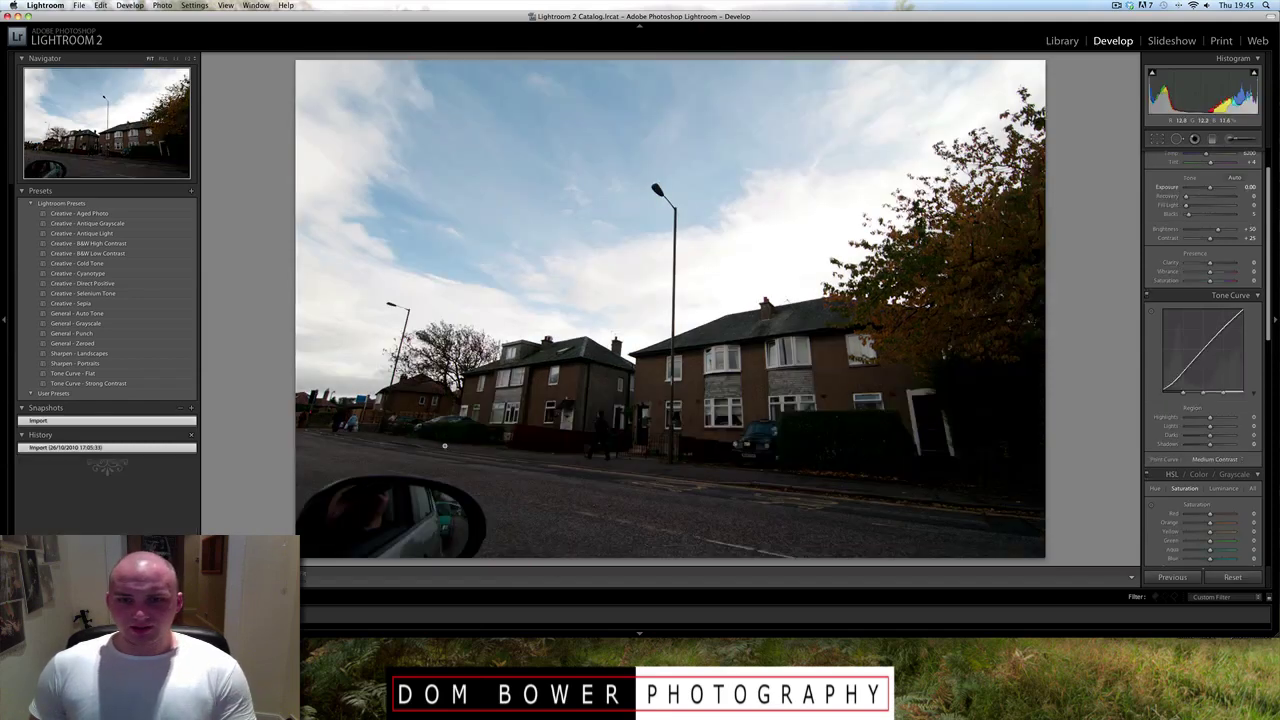
key("Left")
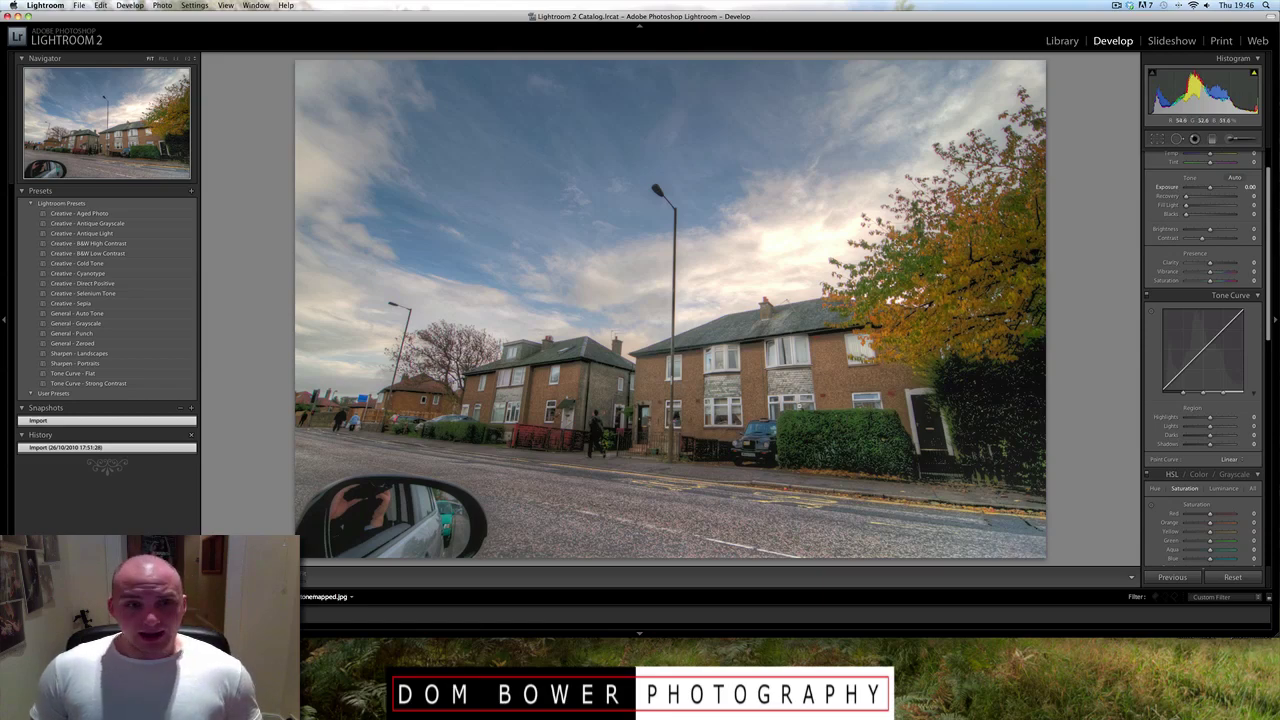
Hide the presets and history side panels and inspect the dark hedge and door of the tone-mapped photo up close.
key("F7")
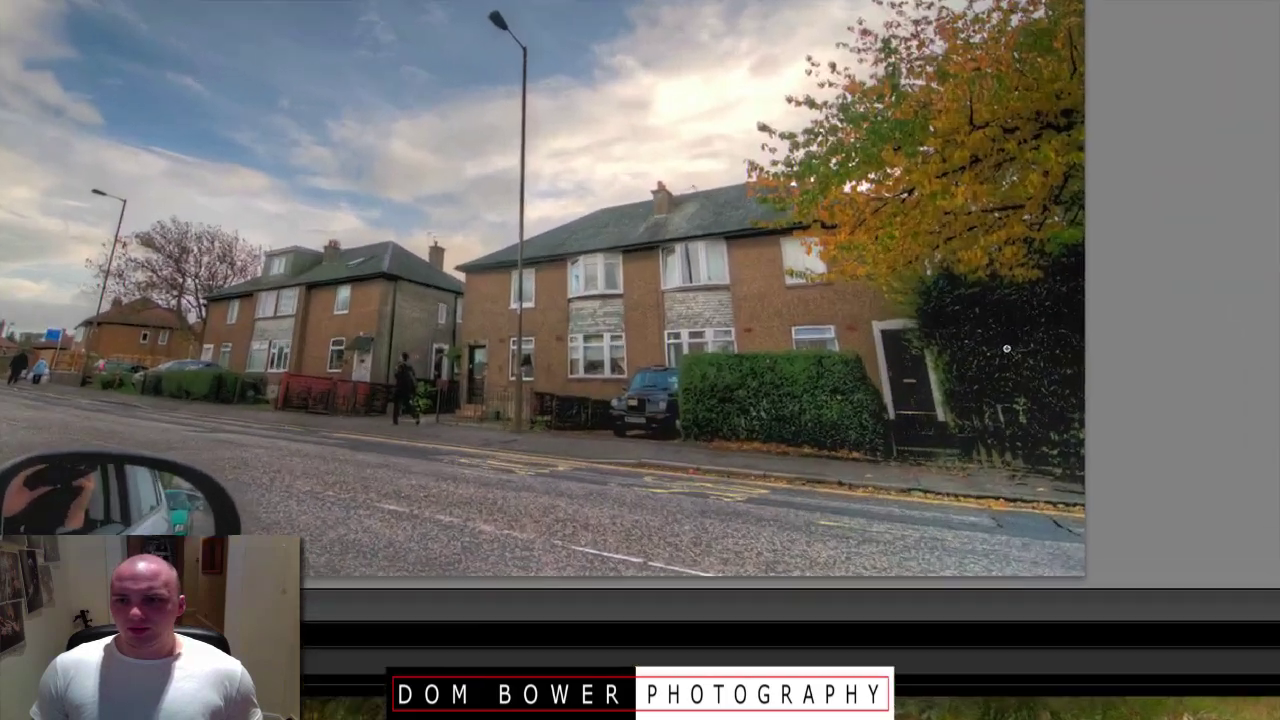
left_click(1006, 349)
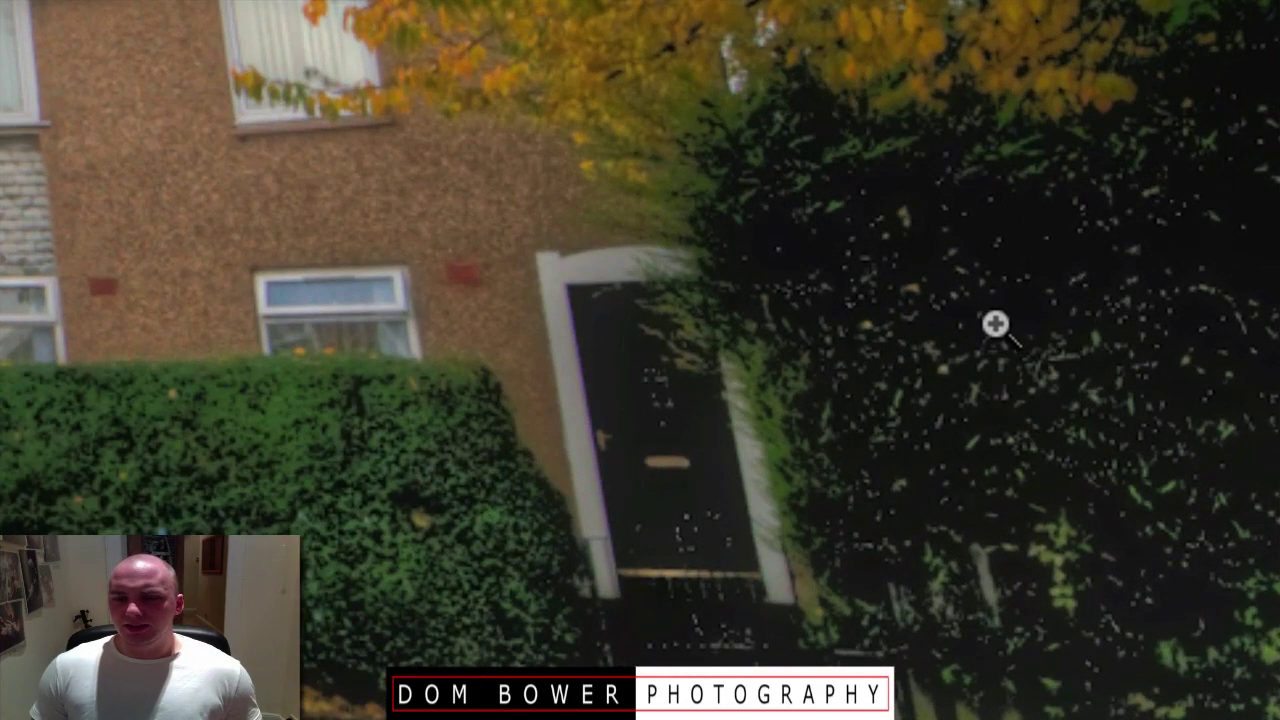
left_click(947, 343)
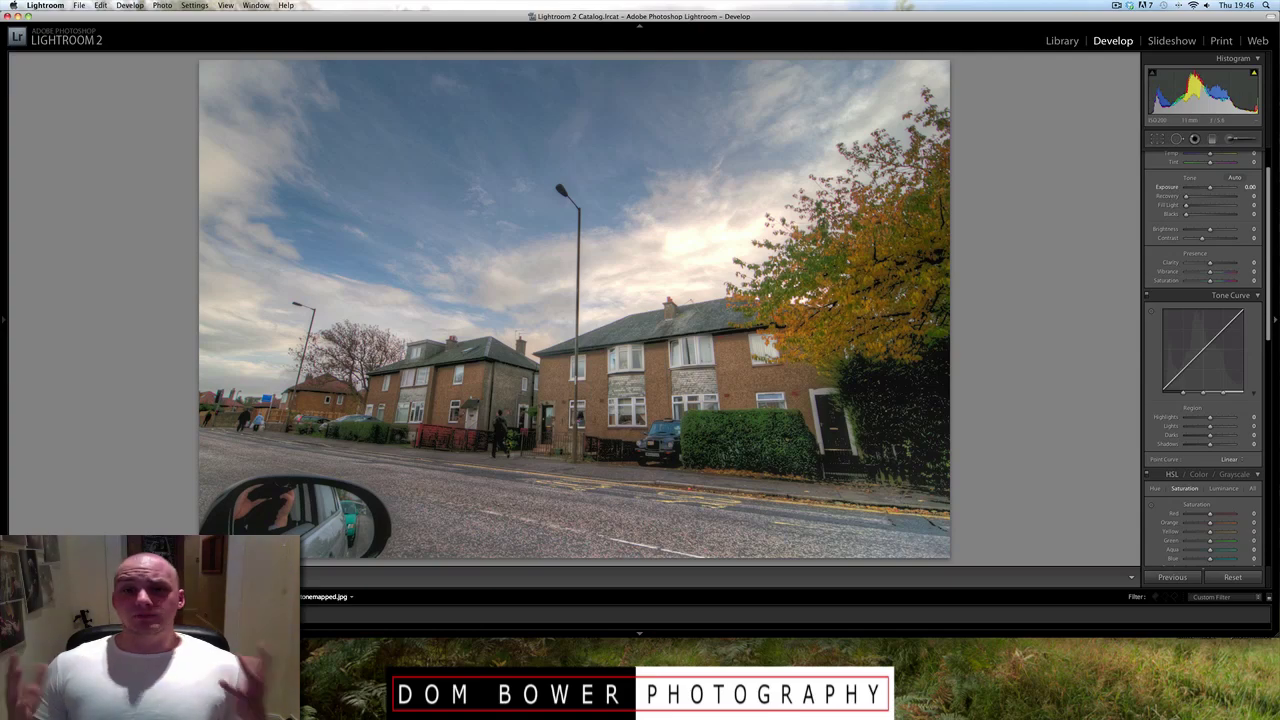
Switch to the bright exposure of the street scene and start the Adjustment Brush.
key("Left")
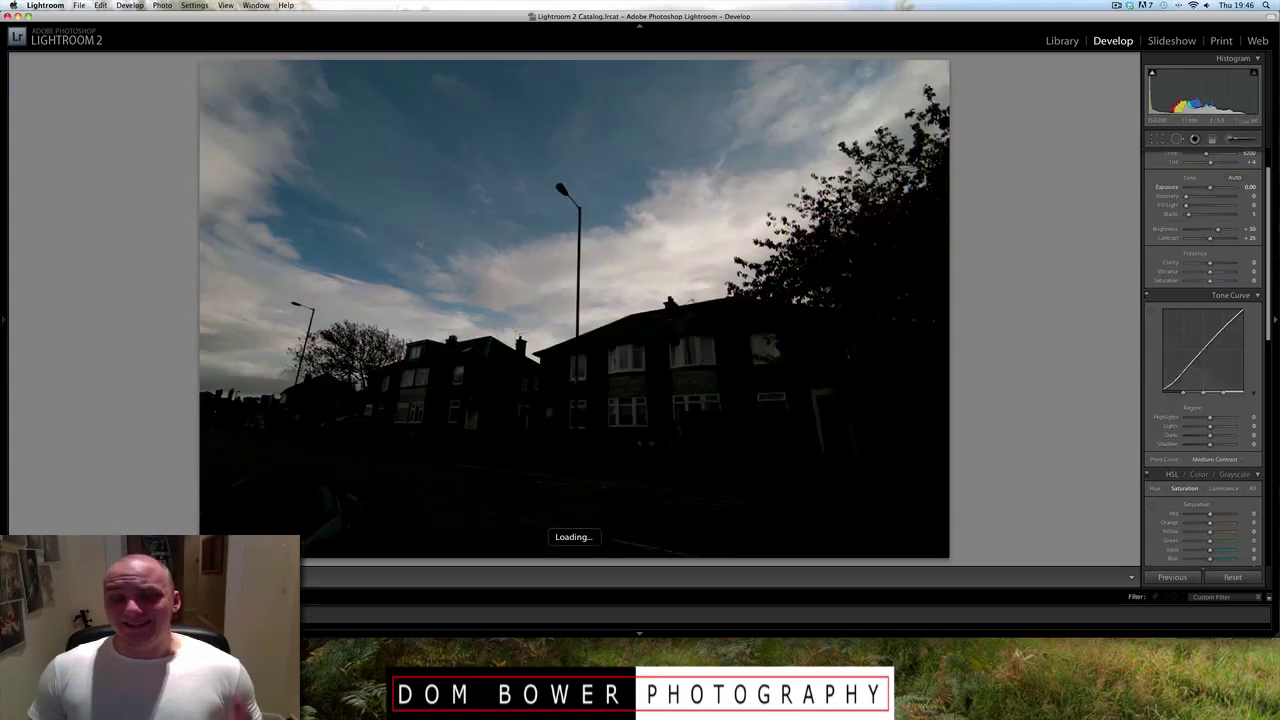
key("Left")
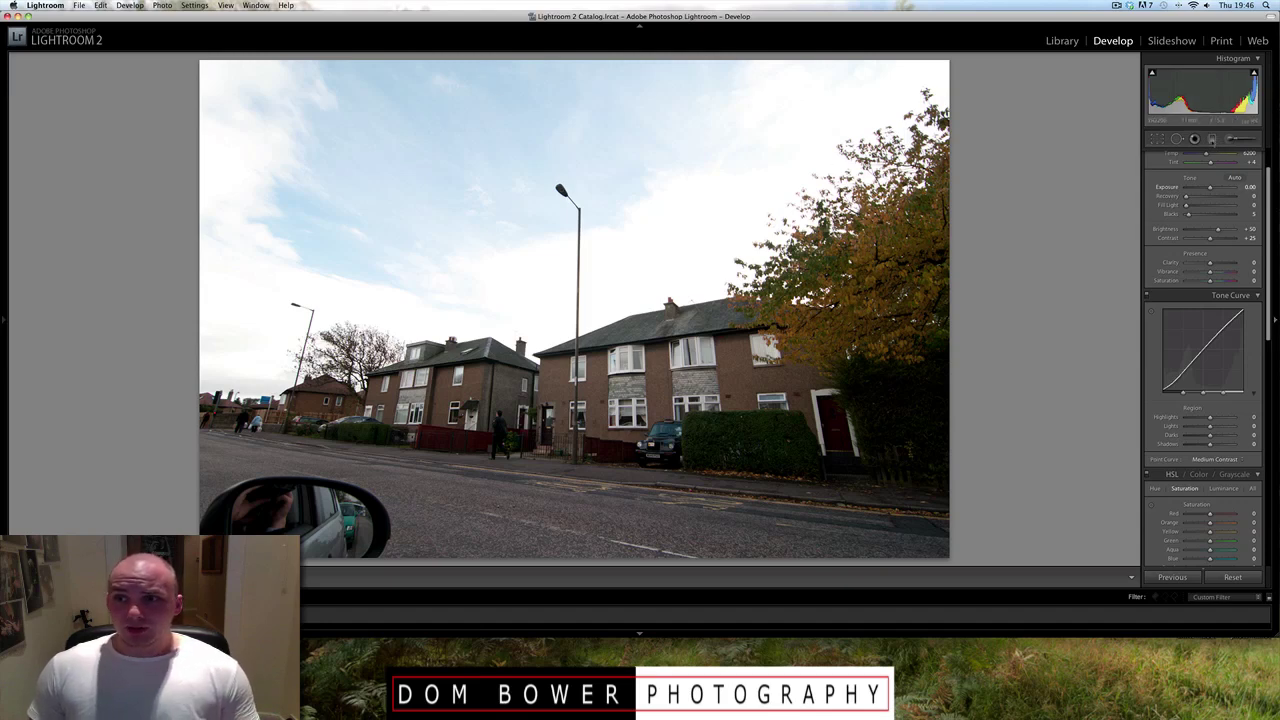
key("k")
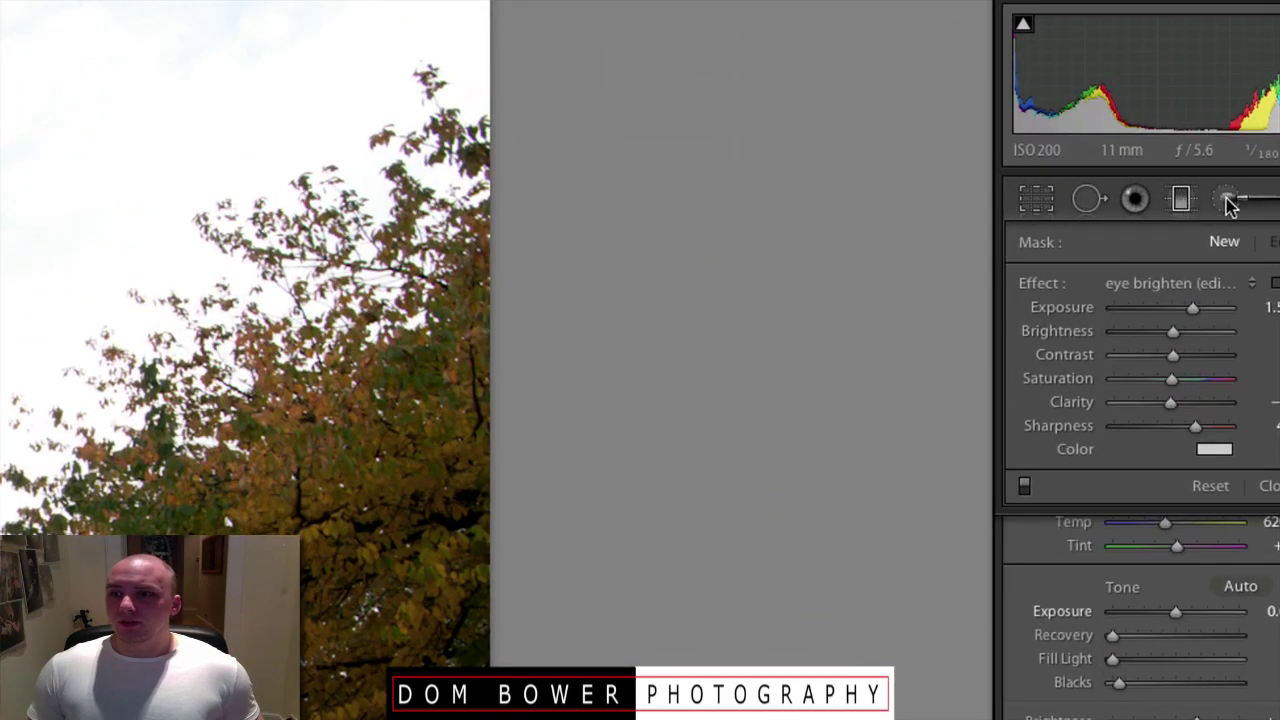
left_click(1230, 200)
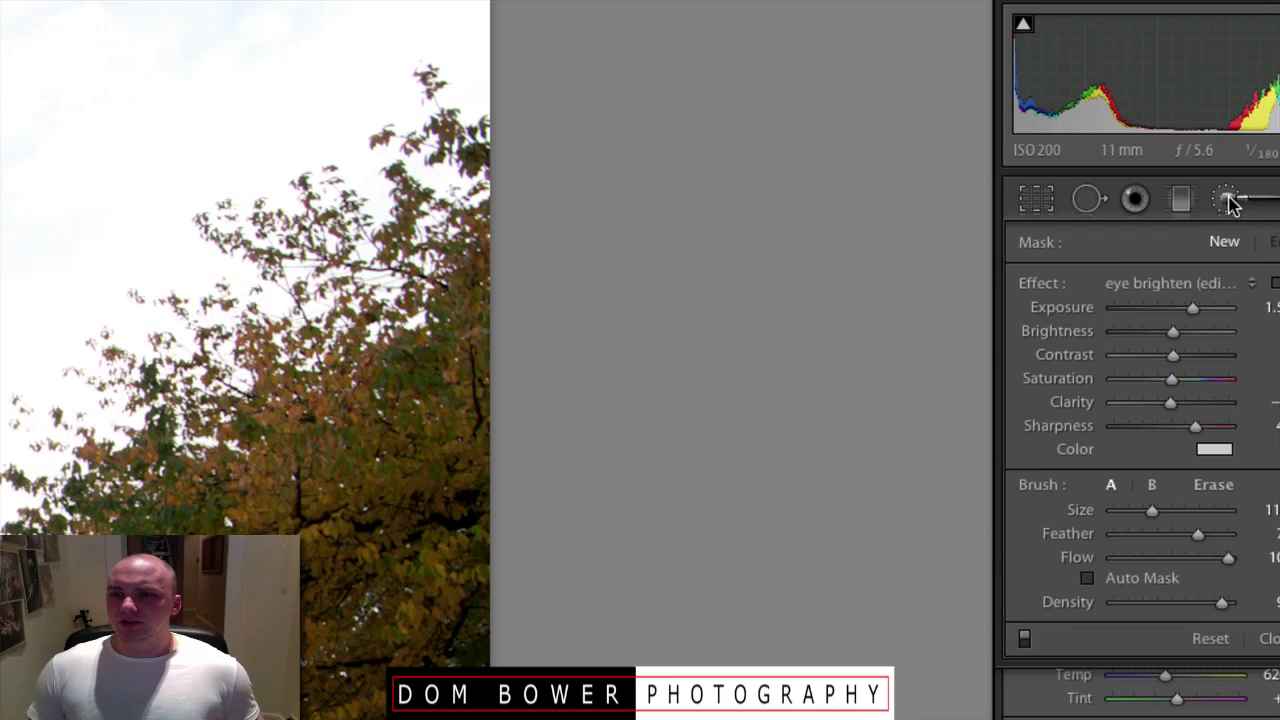
Paint the sky with an adjustment of exposure -1.52, brightness -6, contrast 7, saturation 25 and clarity 63.
left_click(1151, 310)
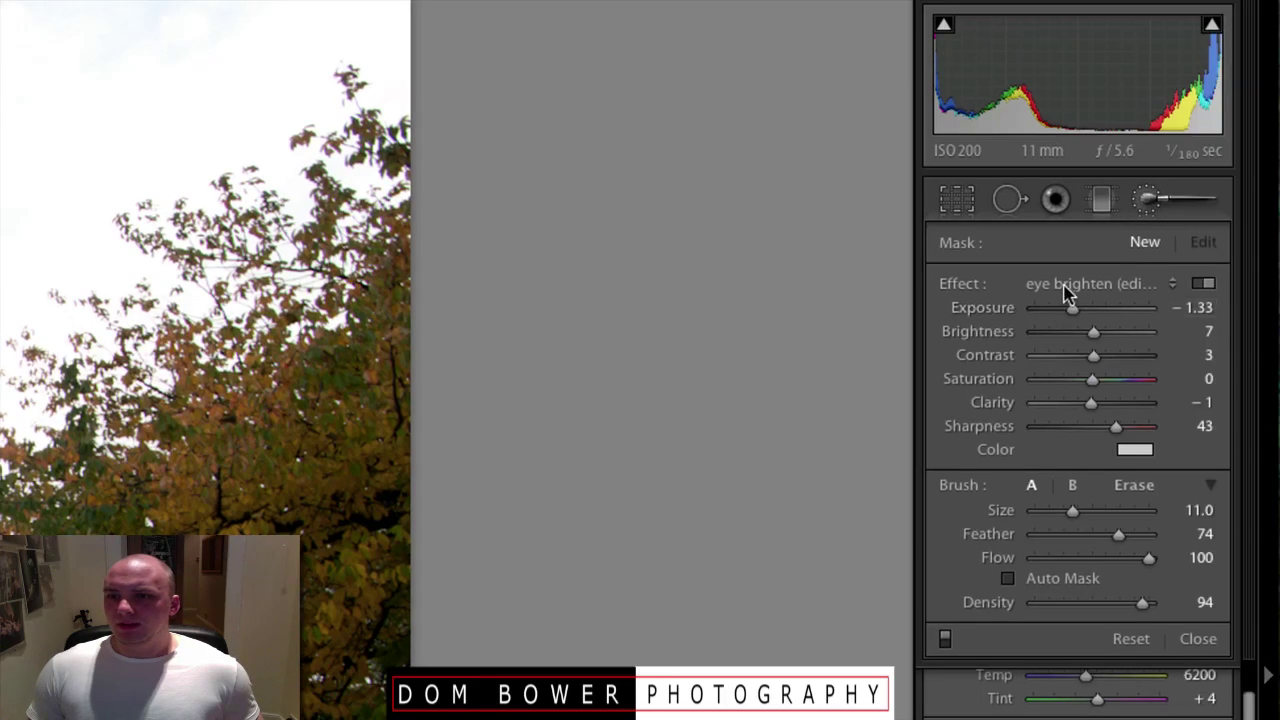
double_click(1089, 331)
left_click(1096, 290)
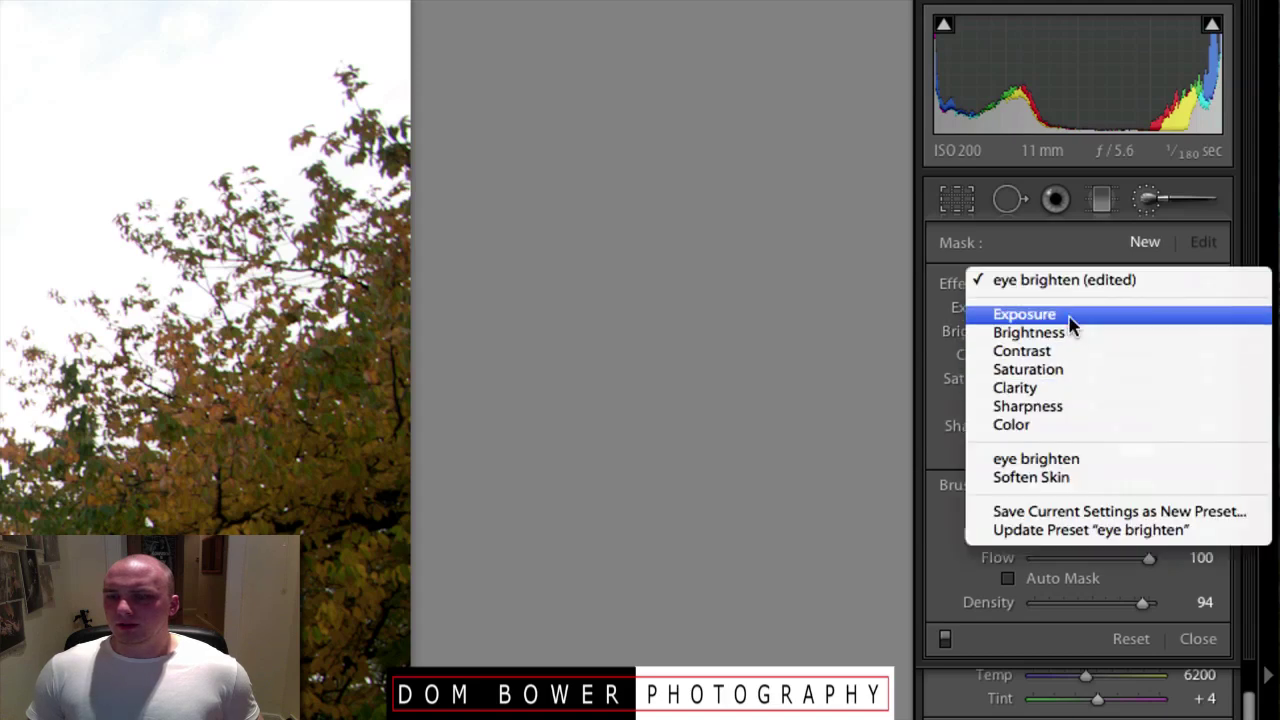
left_click(1069, 316)
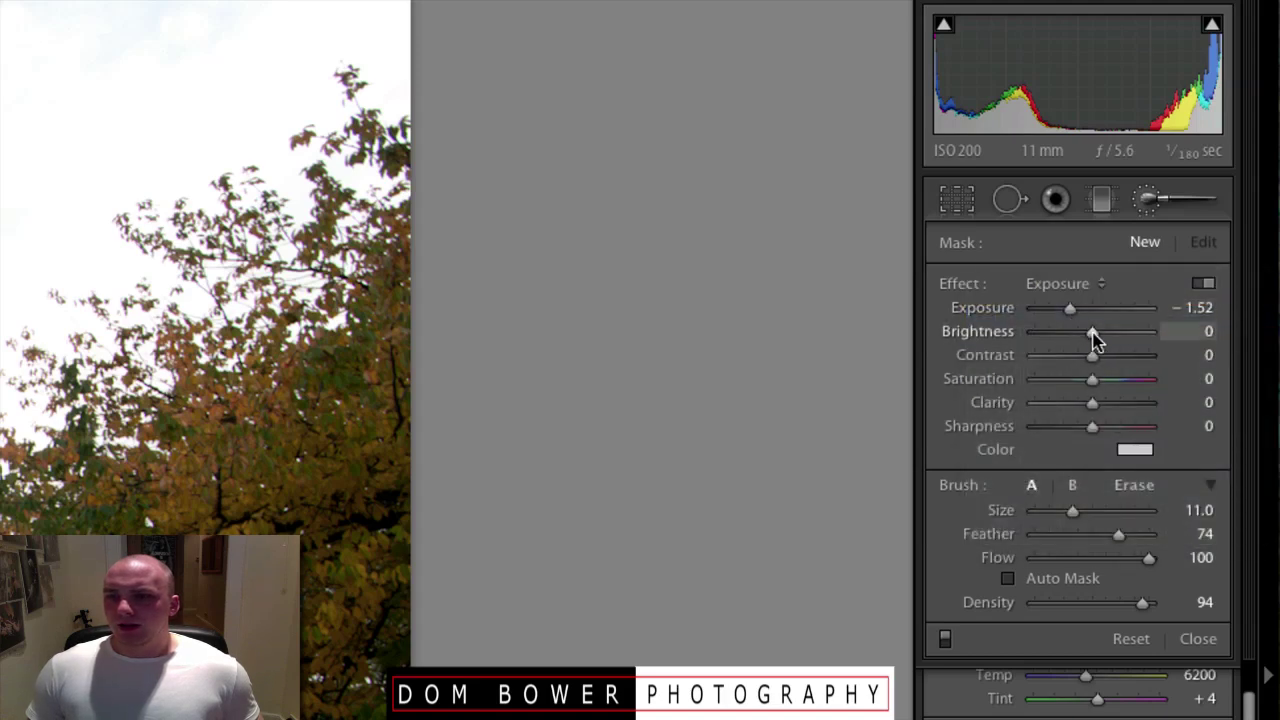
left_click_drag(1097, 341, 1130, 408)
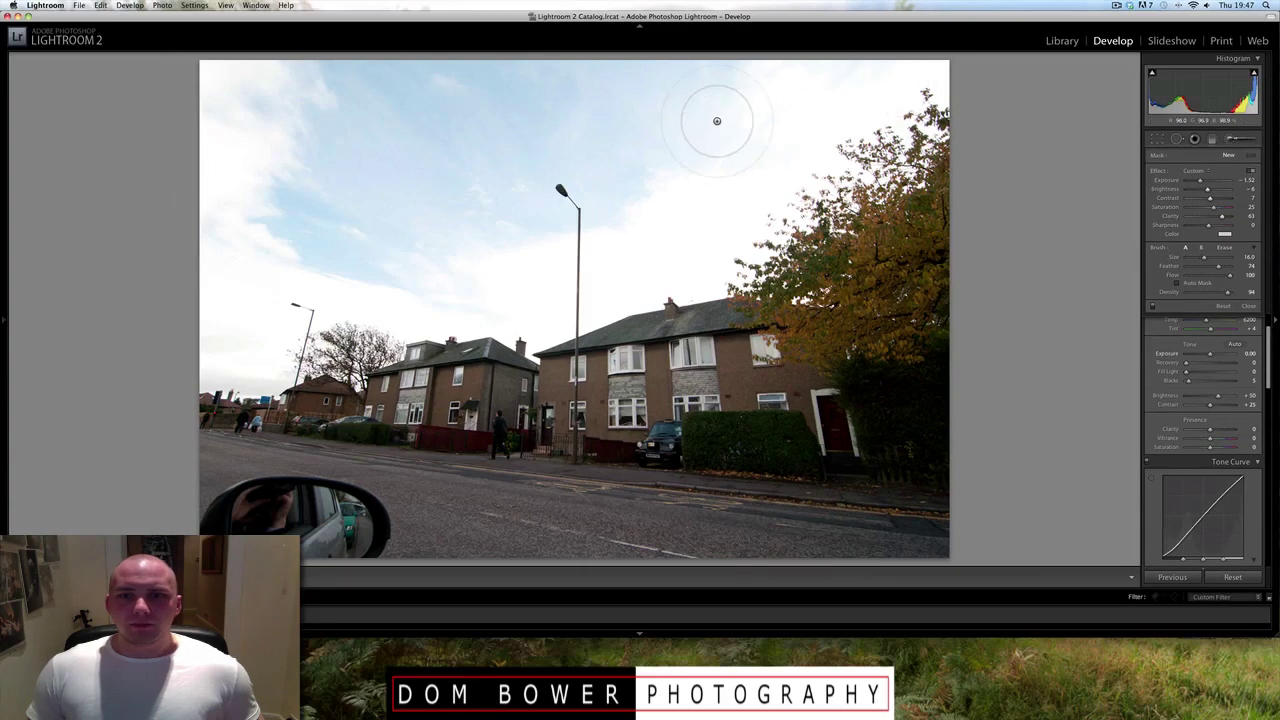
mouse_move(211, 63)
left_mouse_down()
mouse_move(292, 91)
mouse_move(835, 91)
mouse_move(350, 150)
mouse_move(247, 204)
mouse_move(243, 224)
mouse_move(325, 204)
mouse_move(244, 286)
mouse_move(522, 272)
mouse_move(675, 193)
mouse_move(837, 154)
mouse_move(735, 223)
mouse_move(653, 236)
mouse_move(934, 80)
mouse_move(887, 90)
left_mouse_up()
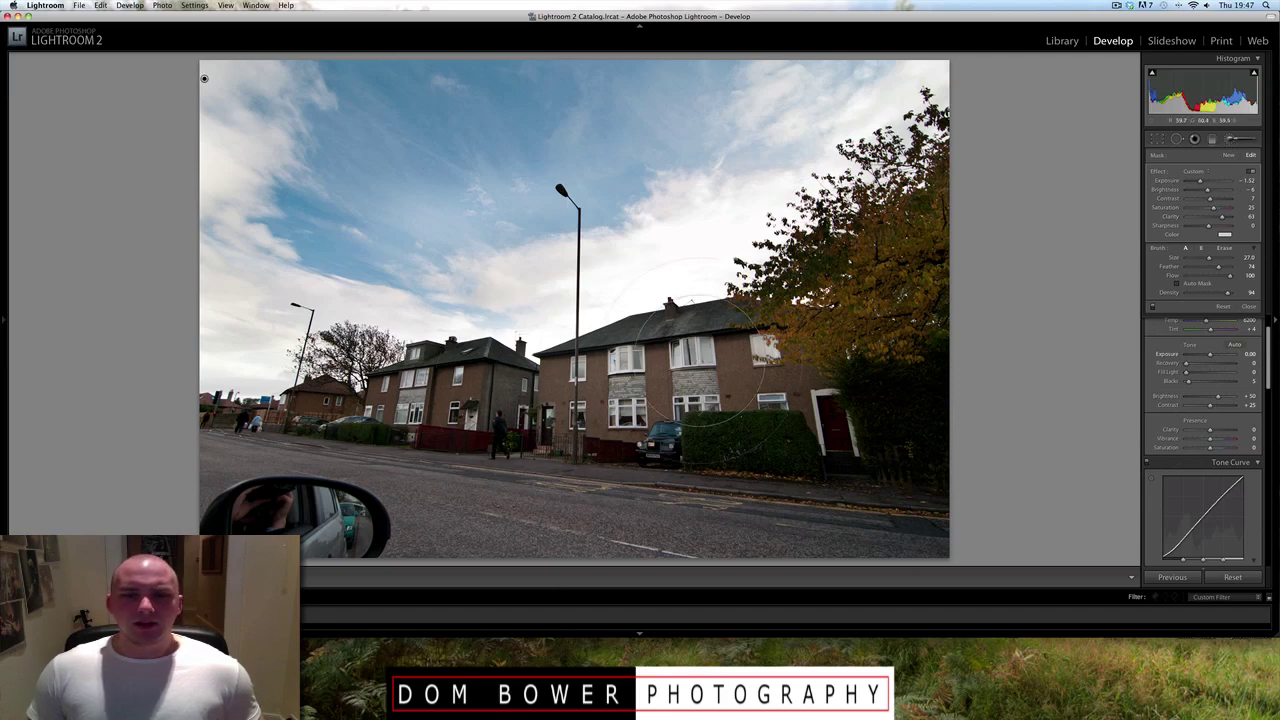
left_click(1199, 178)
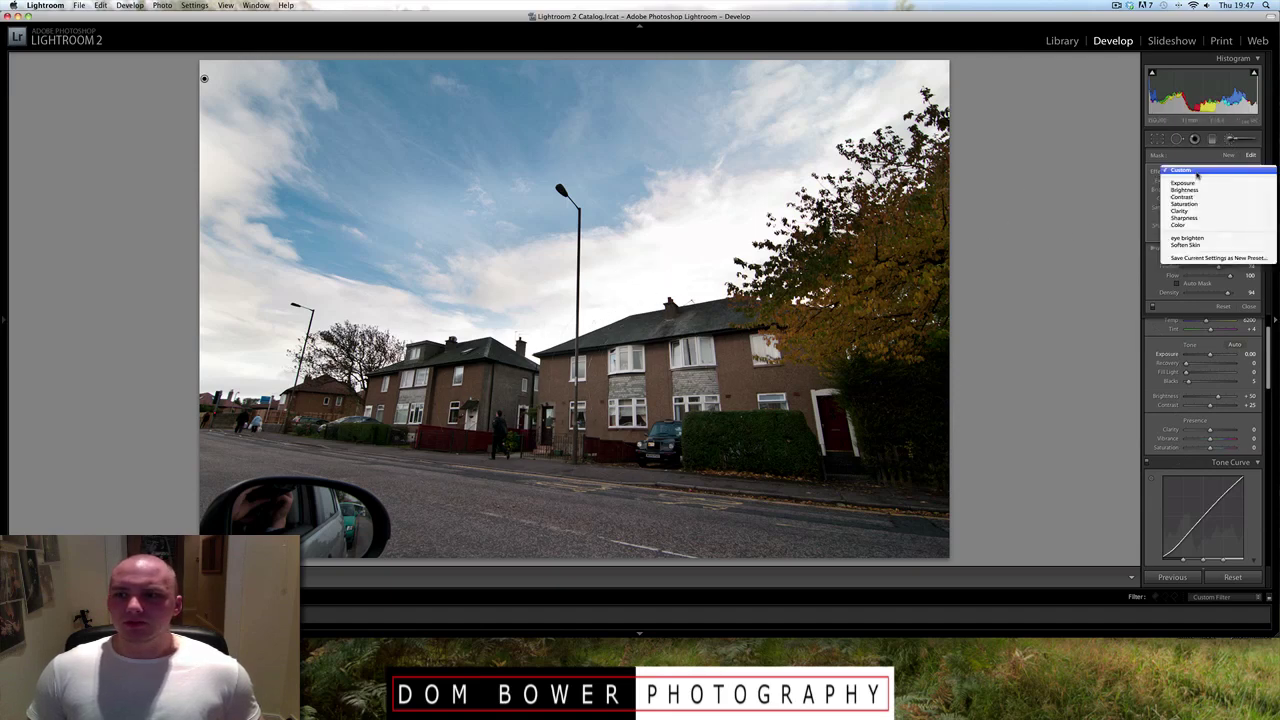
left_click(1196, 194)
left_click_drag(1208, 181, 1199, 181)
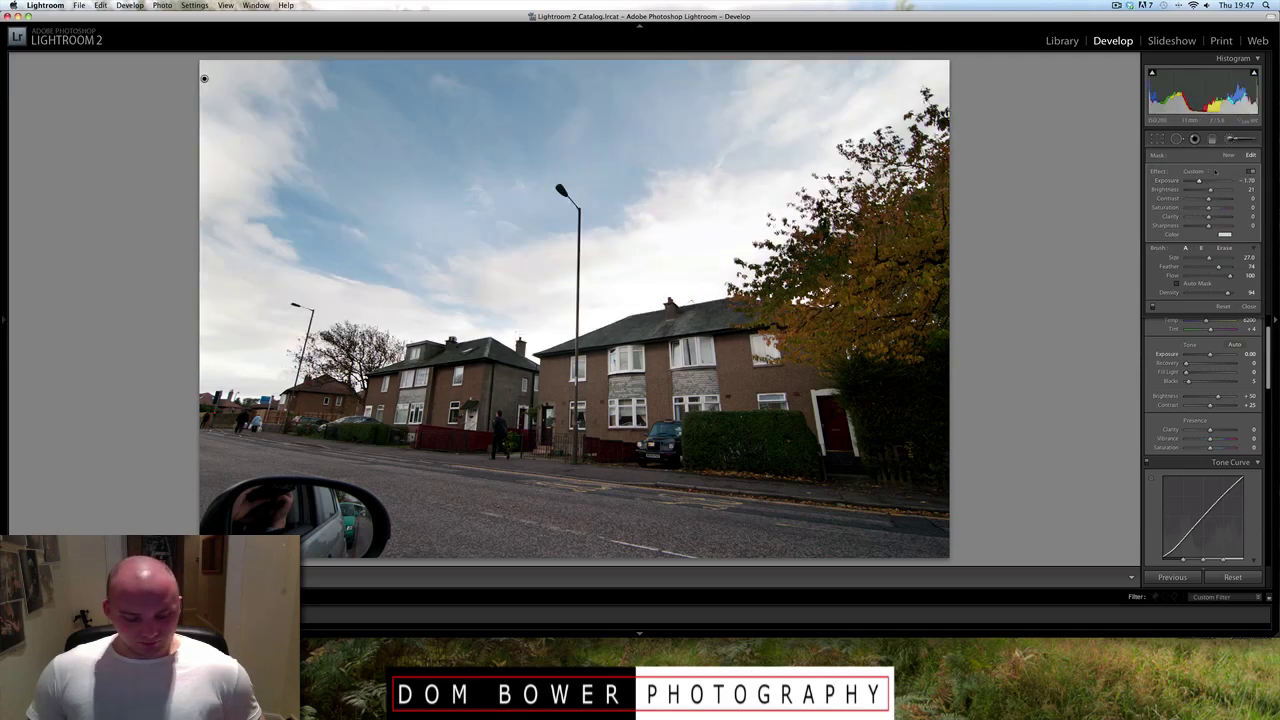
key("super+z")
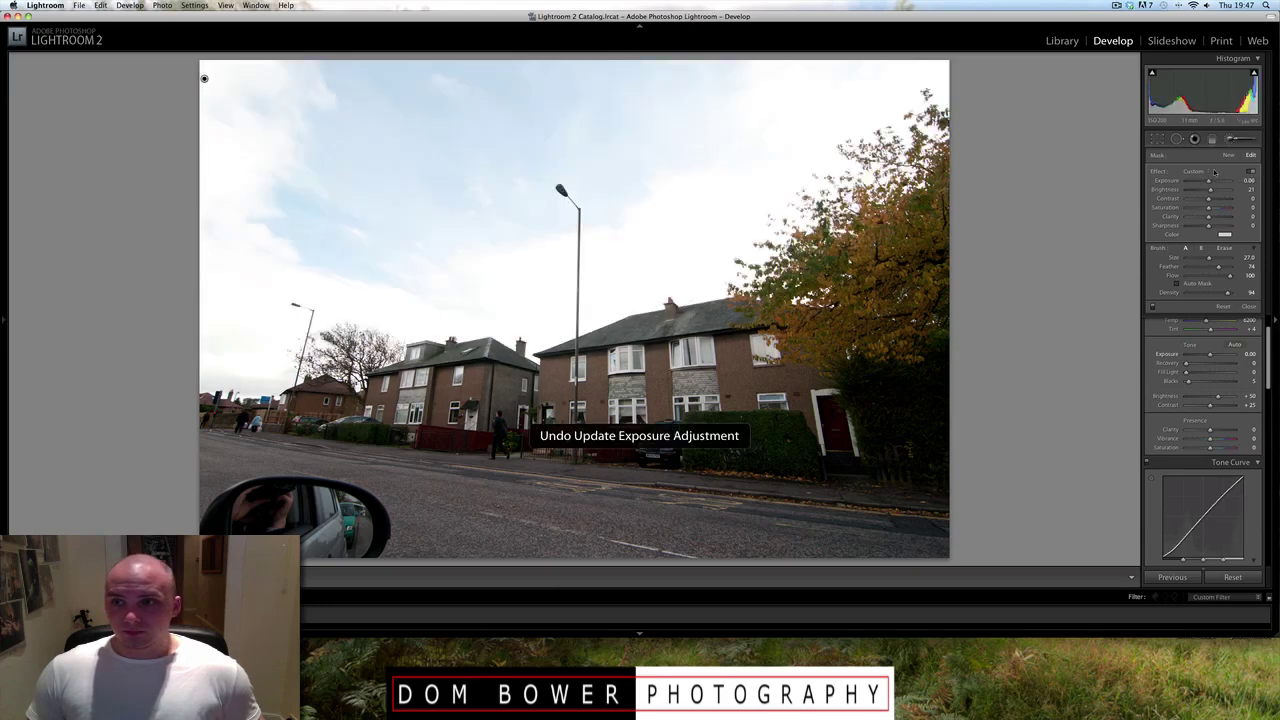
key("super+z")
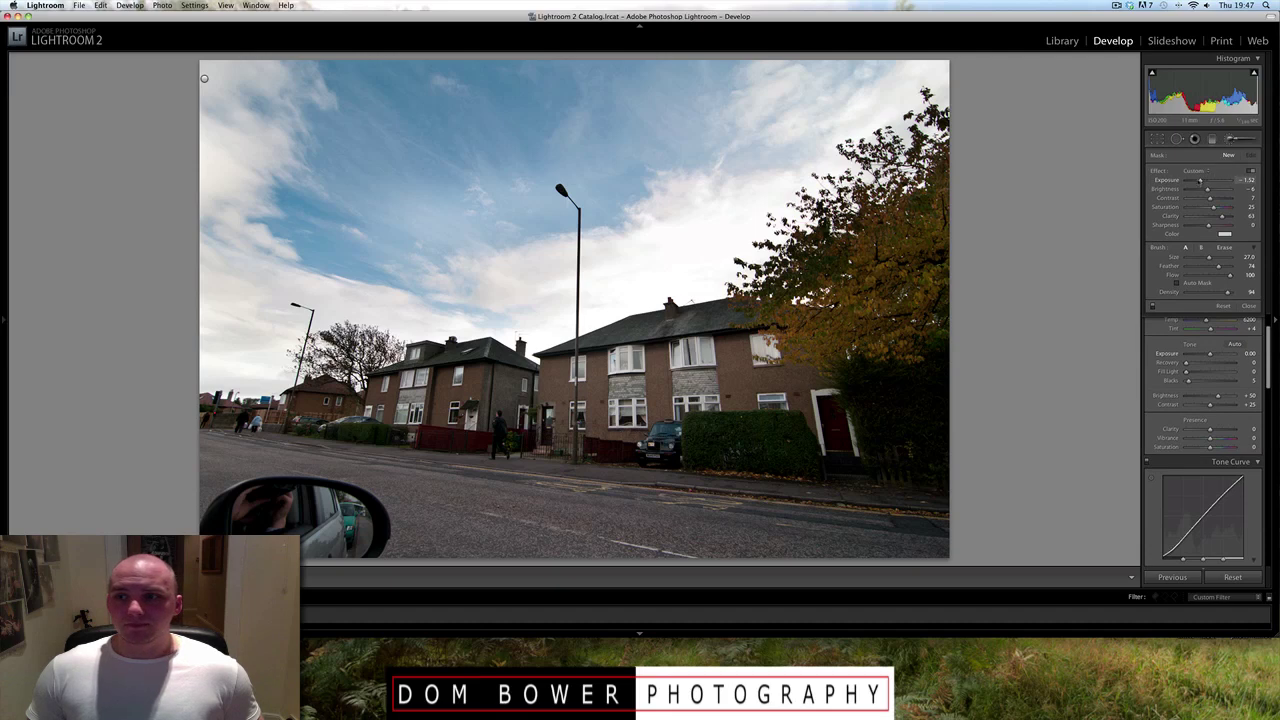
Paint a new brush adjustment with exposure 0.60 and brightness 21 over the houses, tree and road.
left_click(1195, 171)
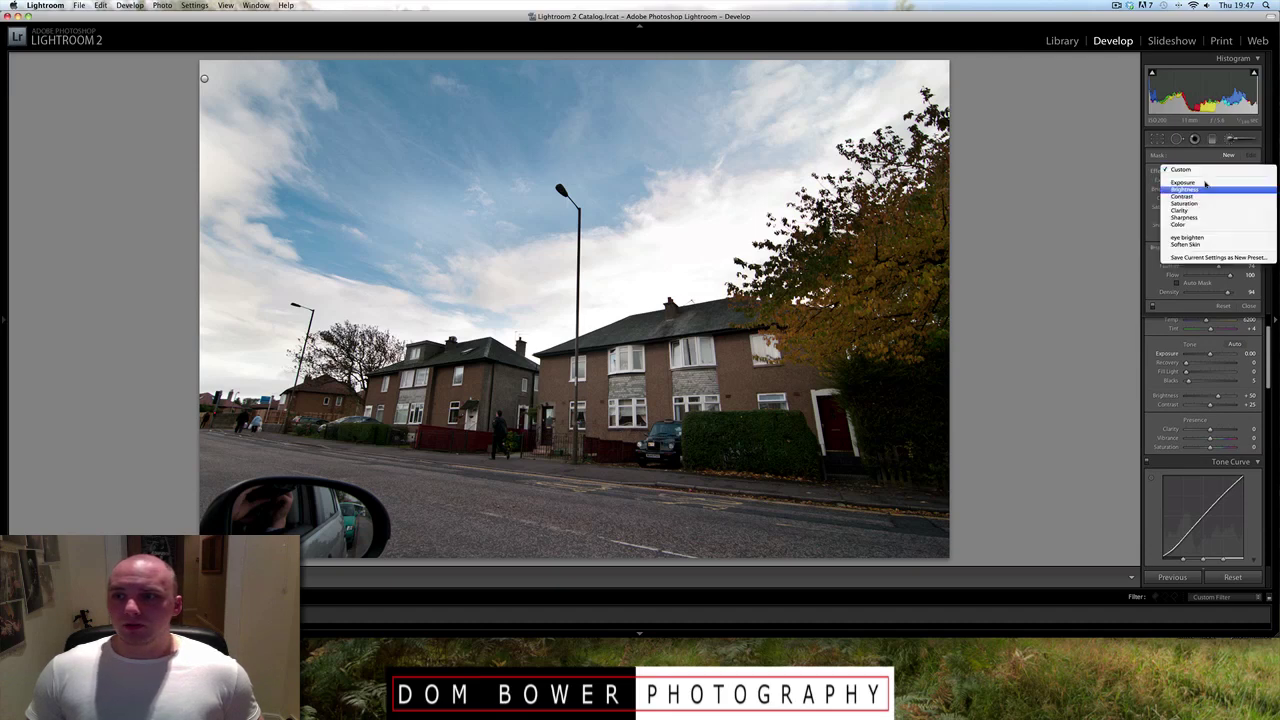
left_click(1200, 186)
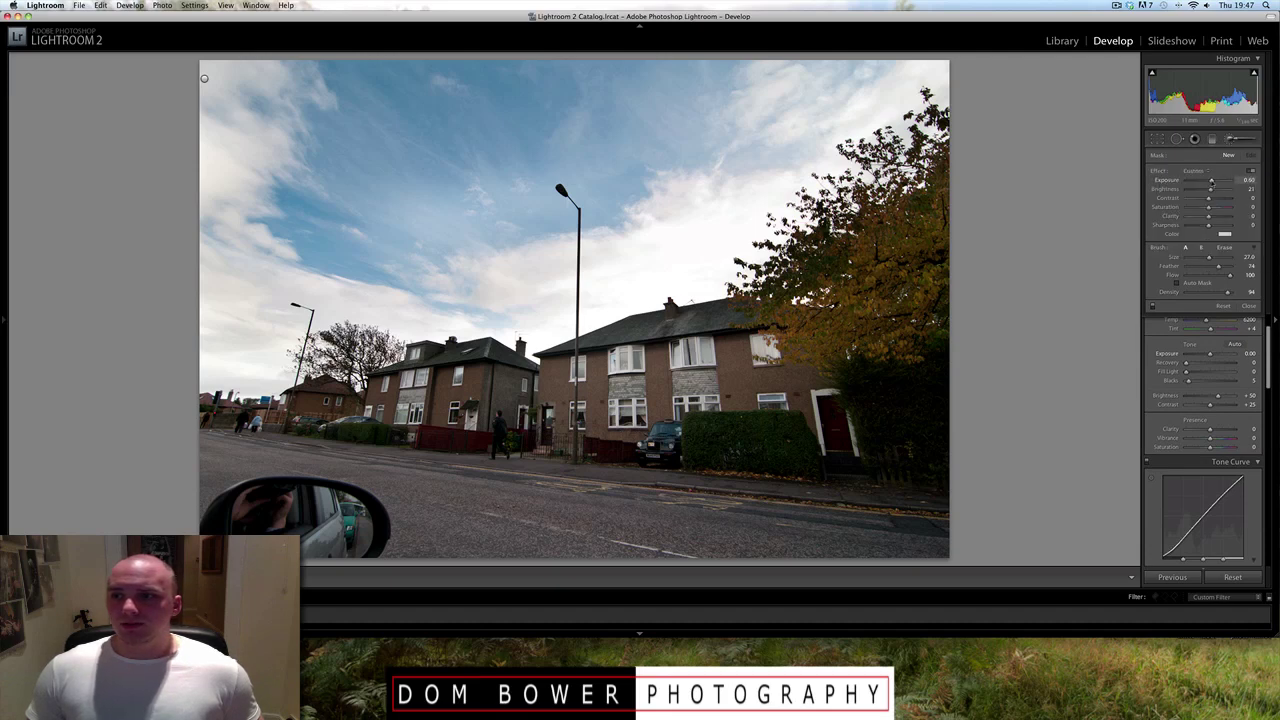
mouse_move(586, 426)
left_mouse_down()
mouse_move(616, 419)
mouse_move(780, 398)
left_mouse_up()
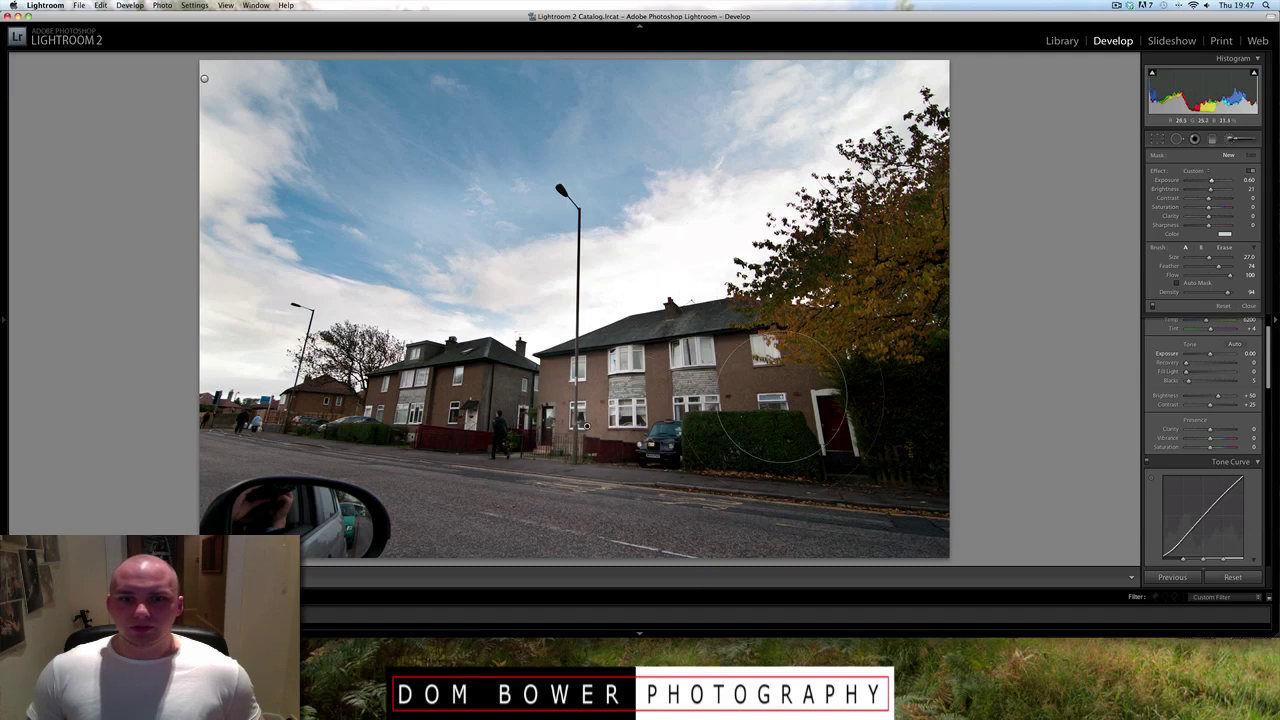
left_click_drag(880, 414, 305, 430)
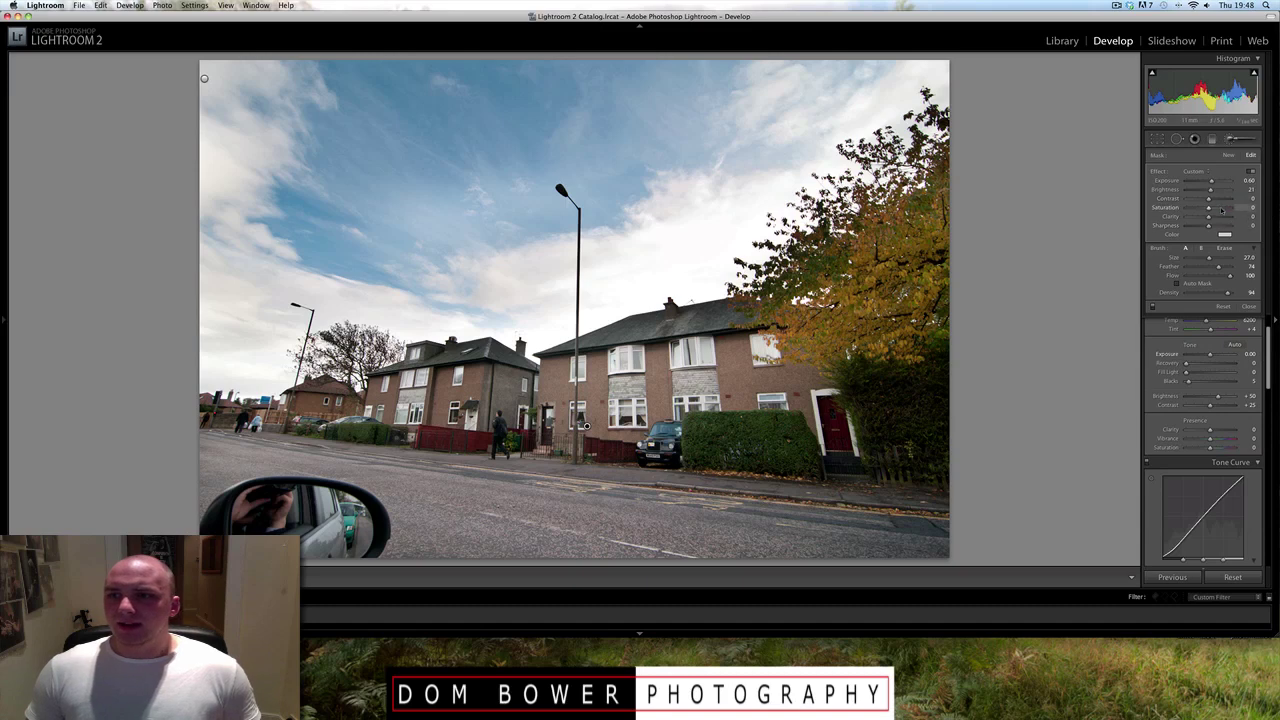
Refine the foreground brush adjustment to exposure 0.87, contrast 13, saturation 40 and clarity 24, and close the brush.
mouse_move(1221, 209)
left_mouse_down()
mouse_move(1186, 208)
mouse_move(1251, 211)
left_mouse_up()
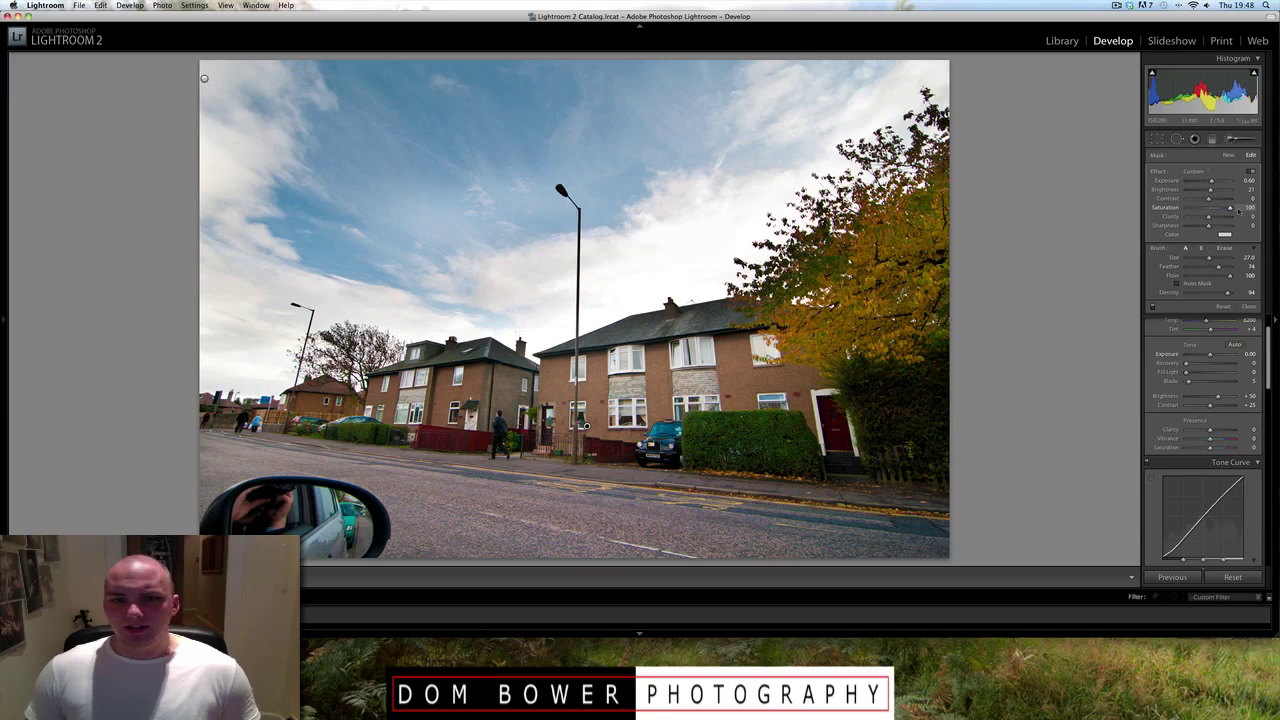
left_click(1218, 209)
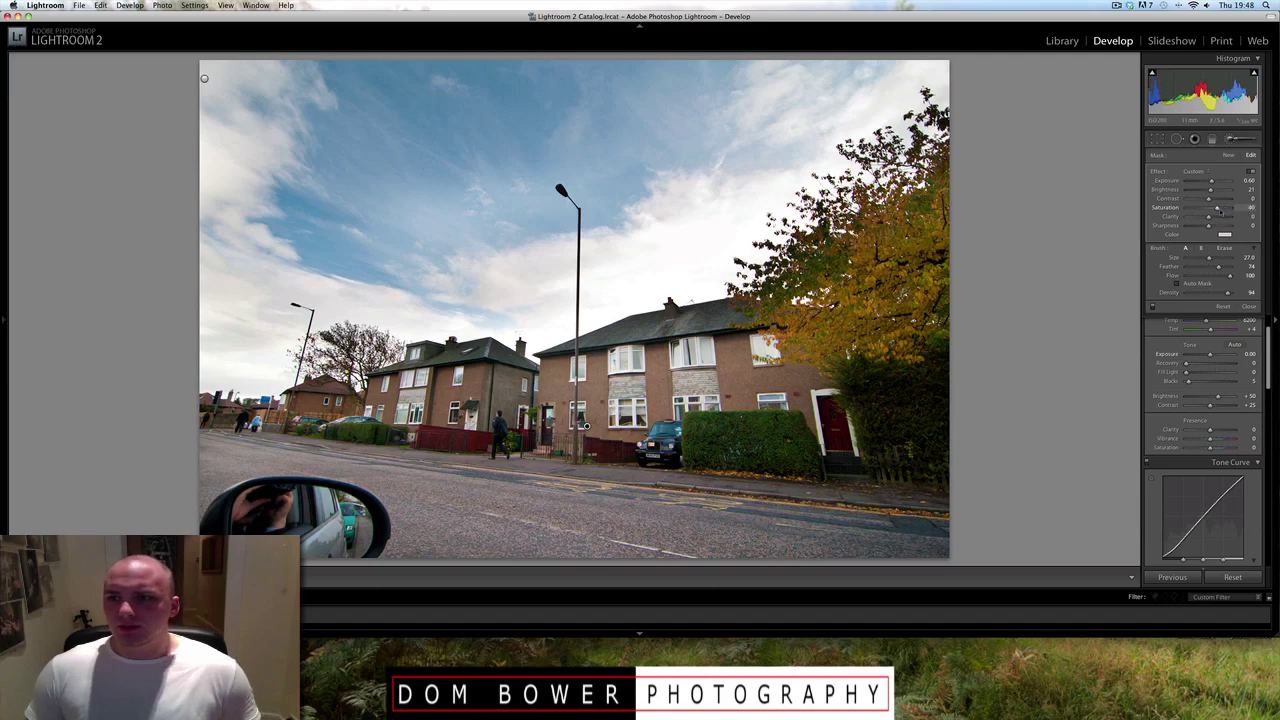
left_click(1227, 216)
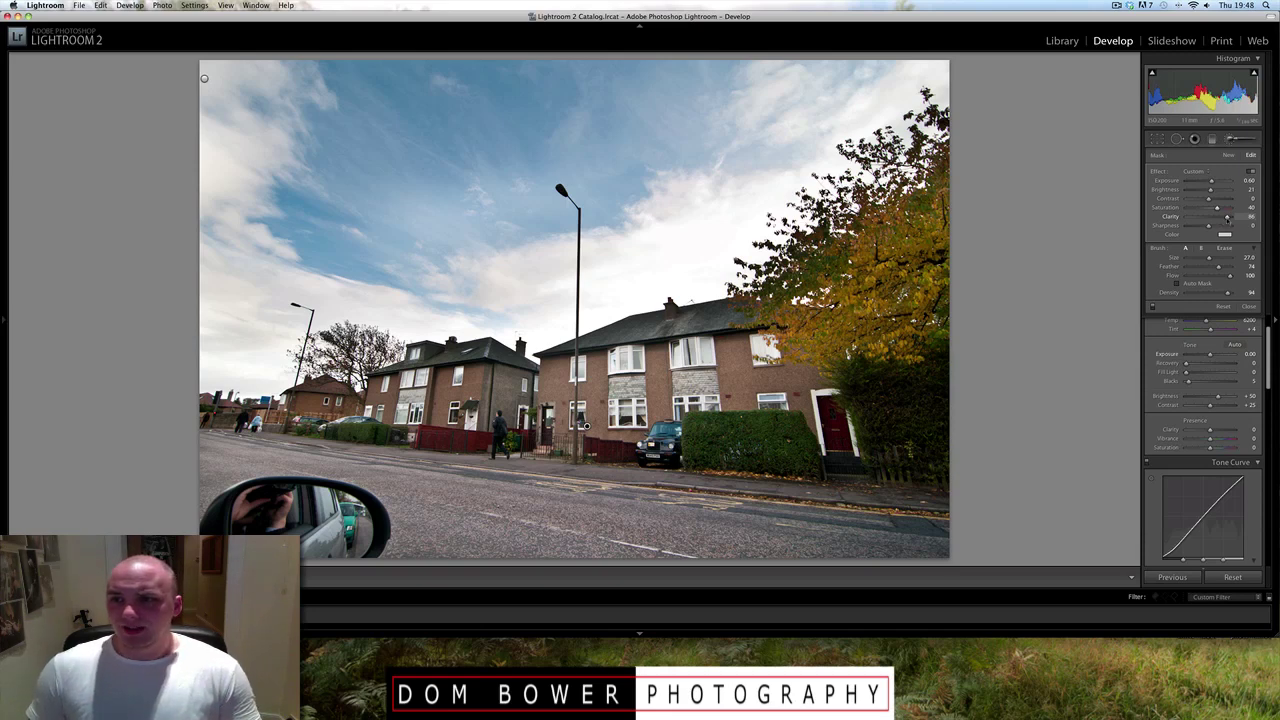
left_click(1196, 218)
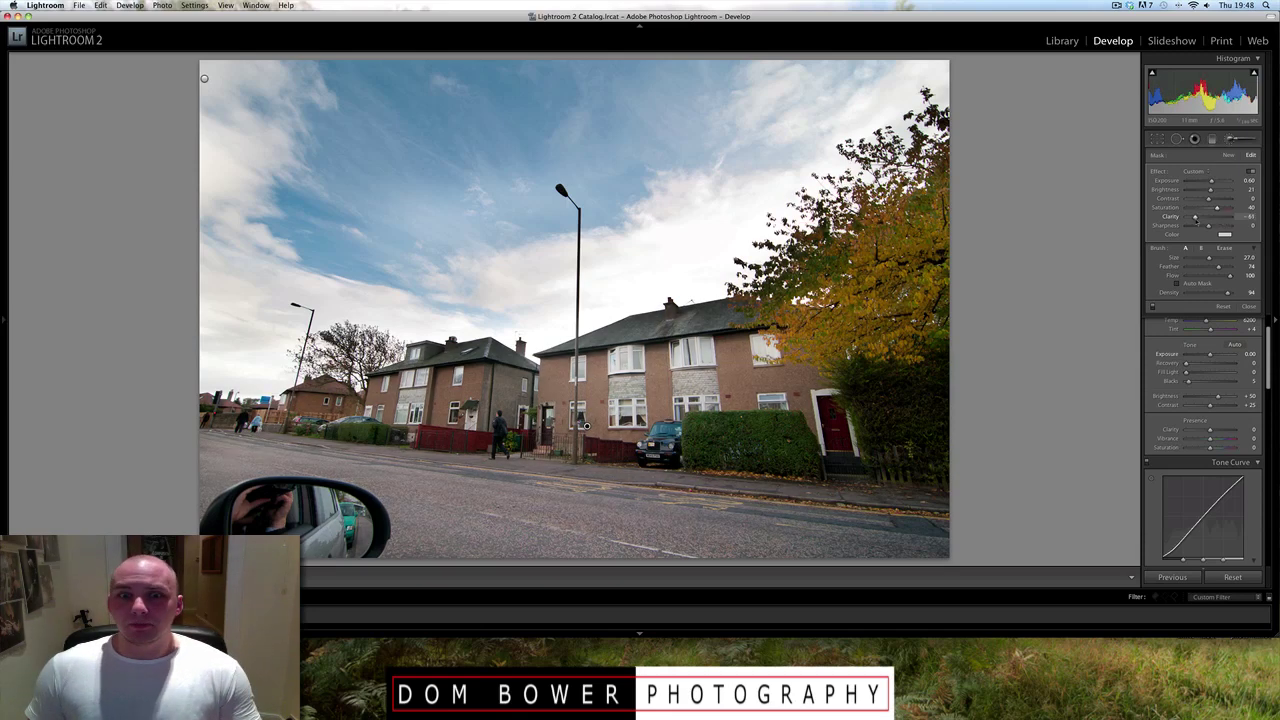
left_click(1183, 218)
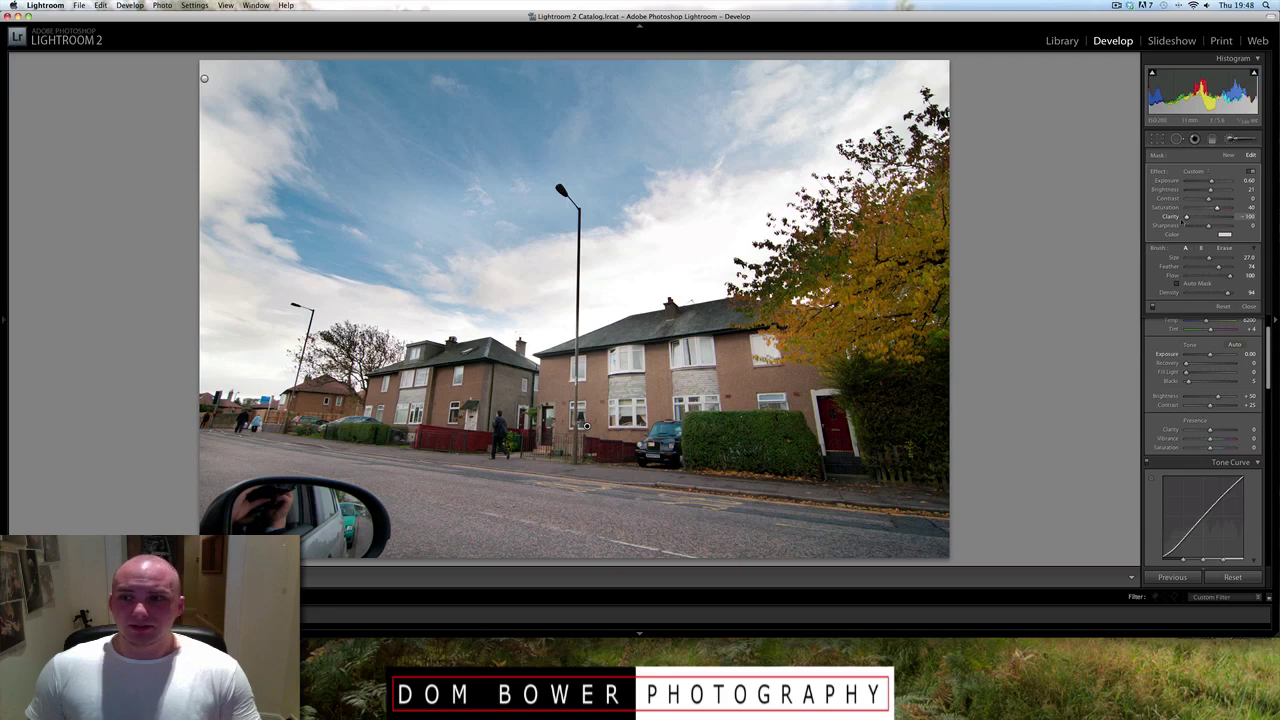
left_click(1229, 217)
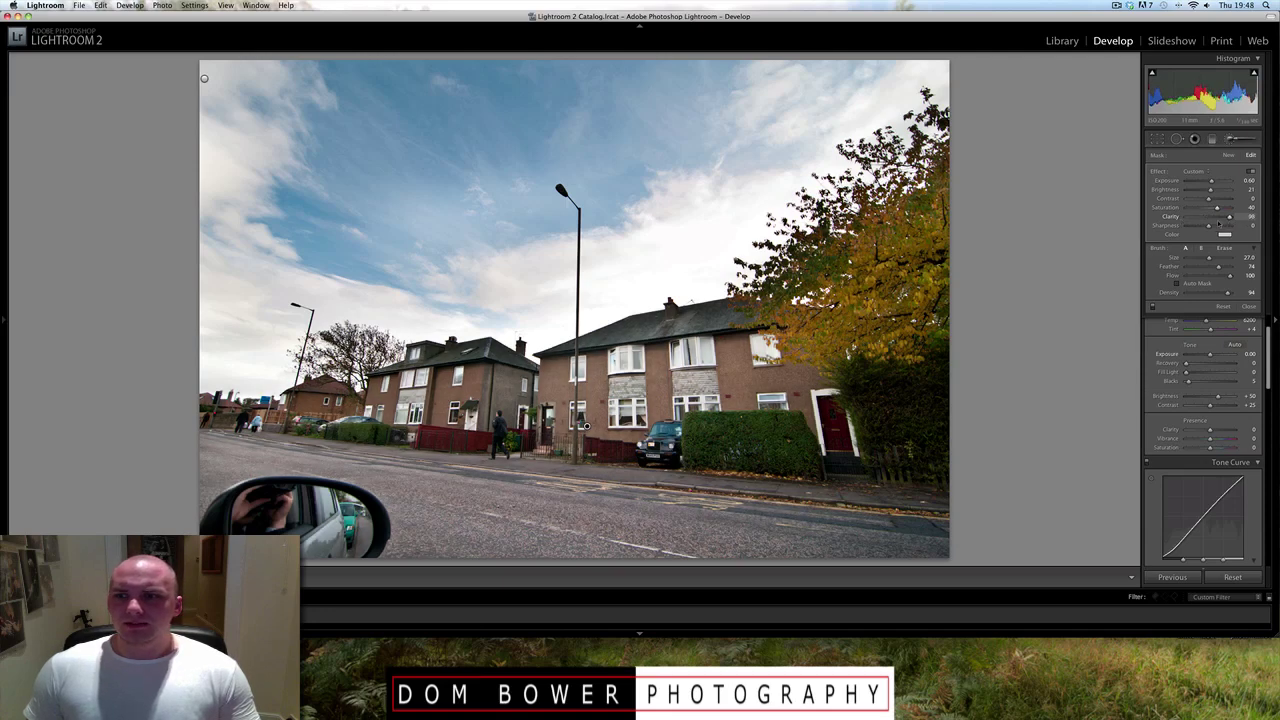
mouse_move(1229, 217)
left_mouse_down()
mouse_move(1213, 218)
mouse_move(1211, 185)
left_mouse_up()
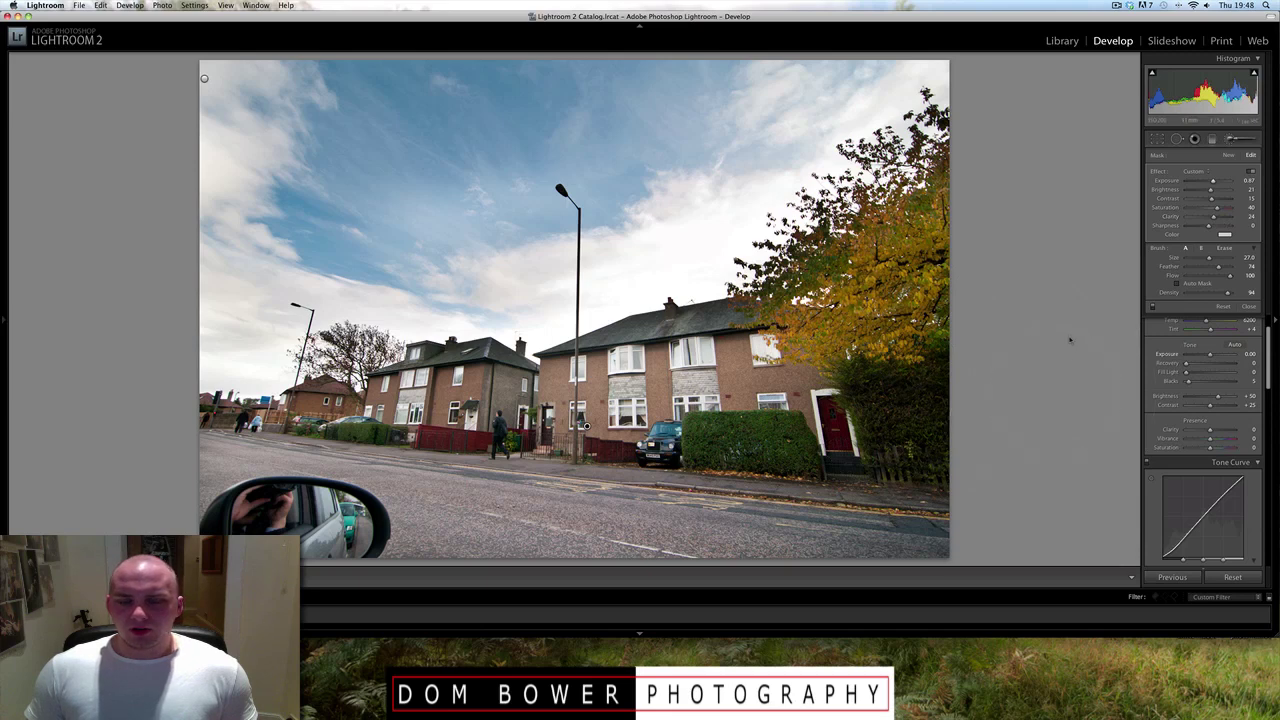
key("k")
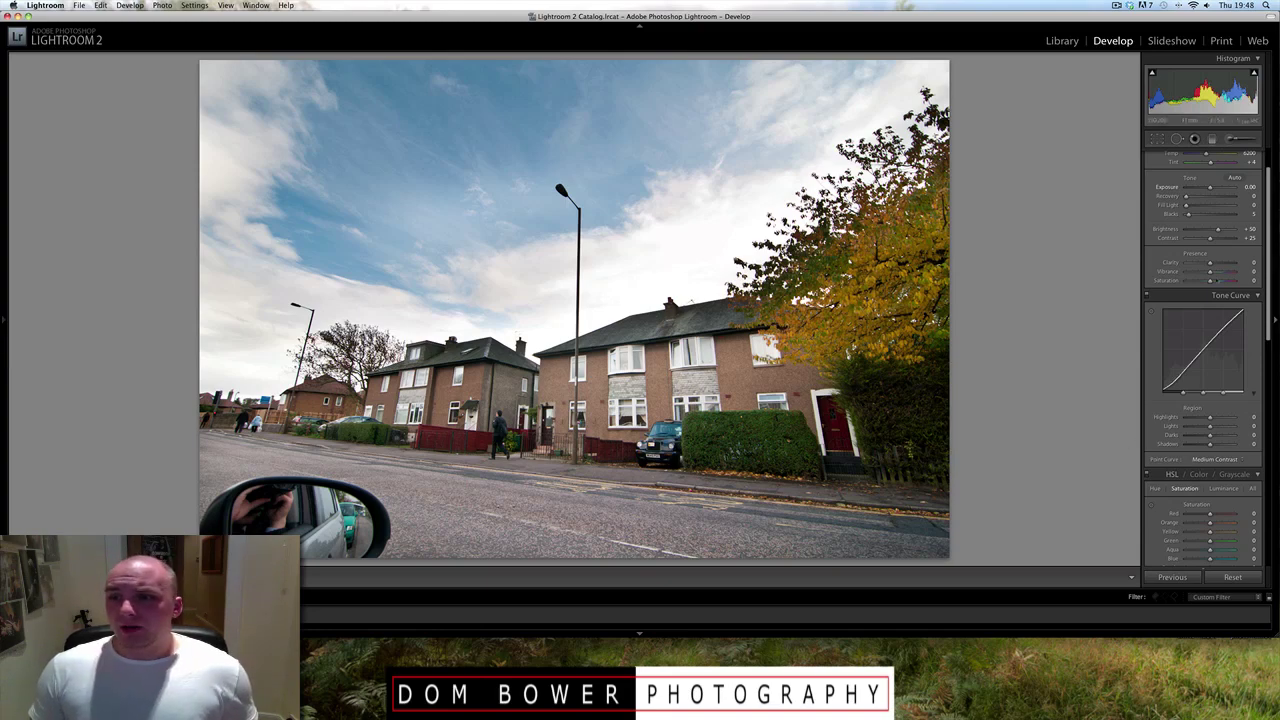
Warm the whole photo by setting the white balance temperature to 6583.
scroll(1188, 240, "up", 2)
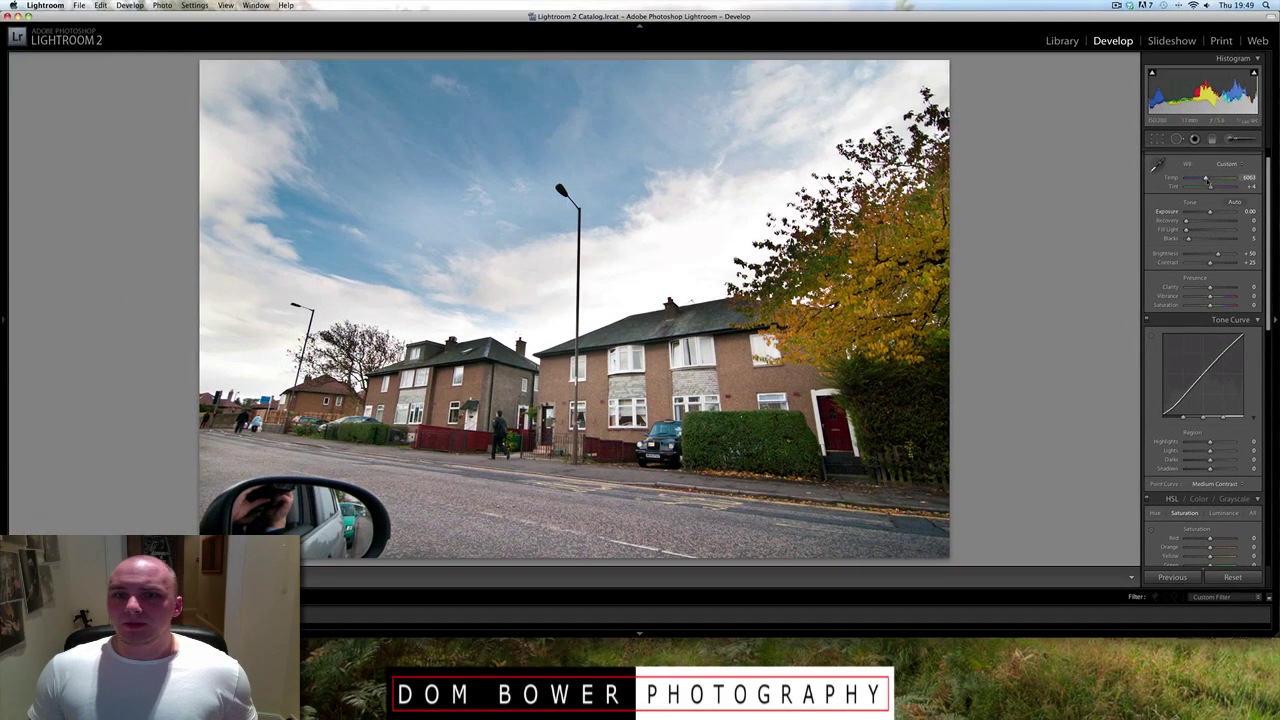
left_click_drag(1207, 182, 1210, 182)
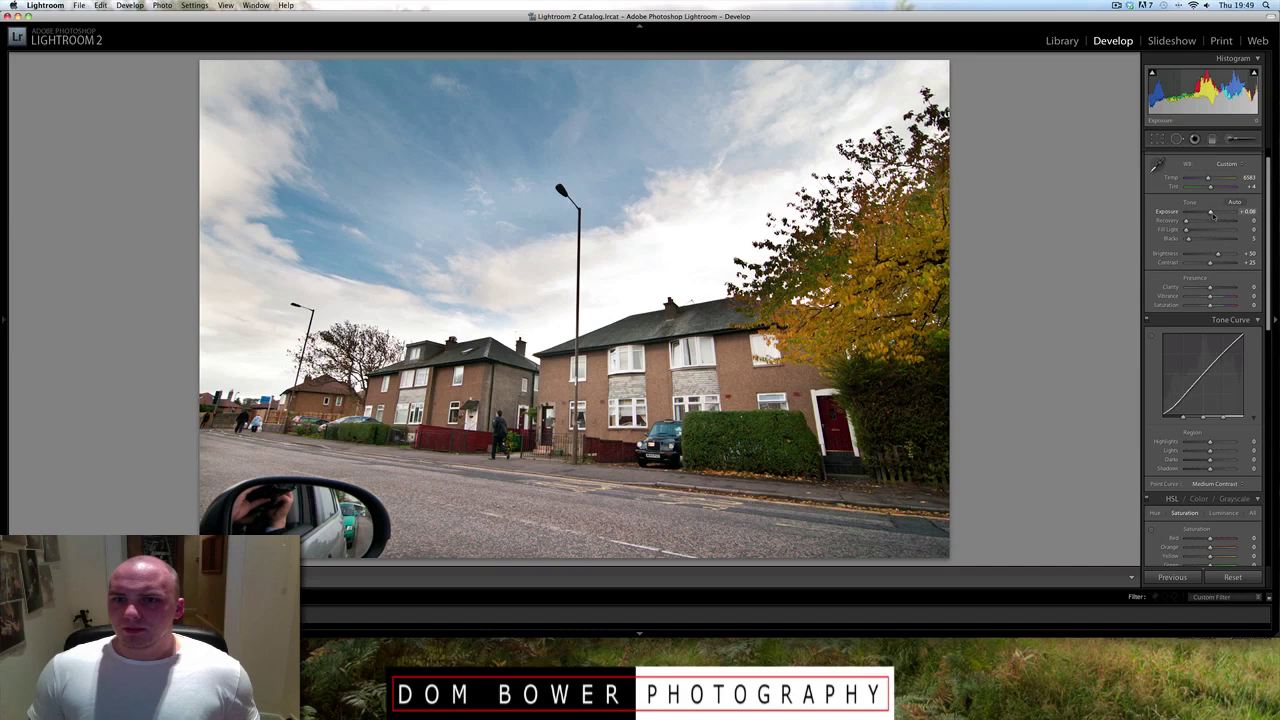
Reset exposure to 0.00, set recovery 32, blacks 0, clarity 36 and vibrance 69, and raise the tone curve's lights to 13.
left_click_drag(1209, 212, 1214, 216)
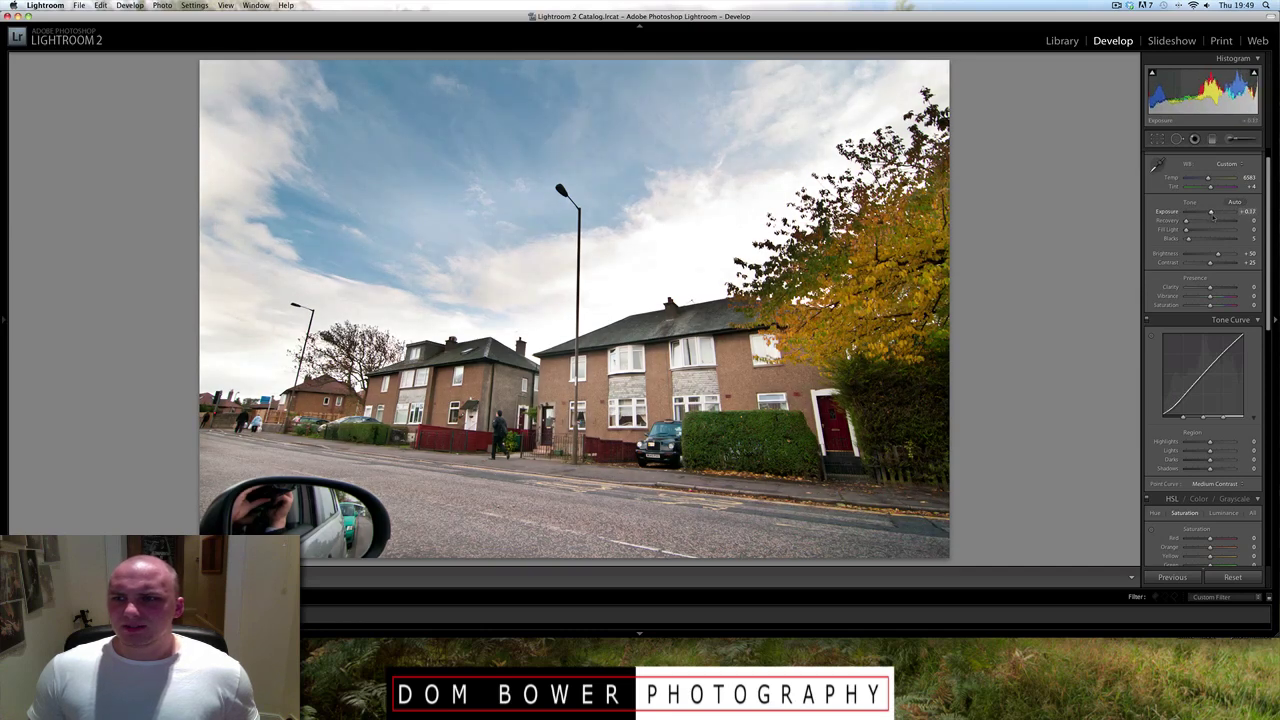
double_click(1212, 213)
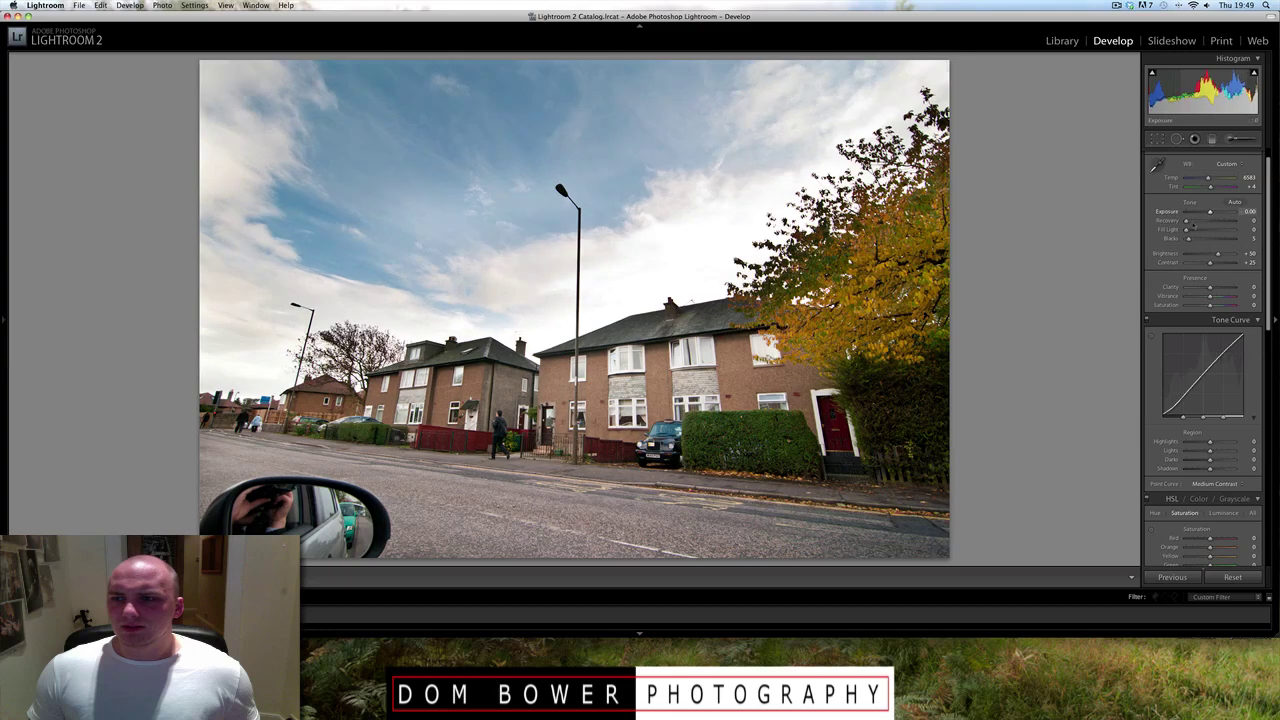
left_click_drag(1192, 224, 1203, 220)
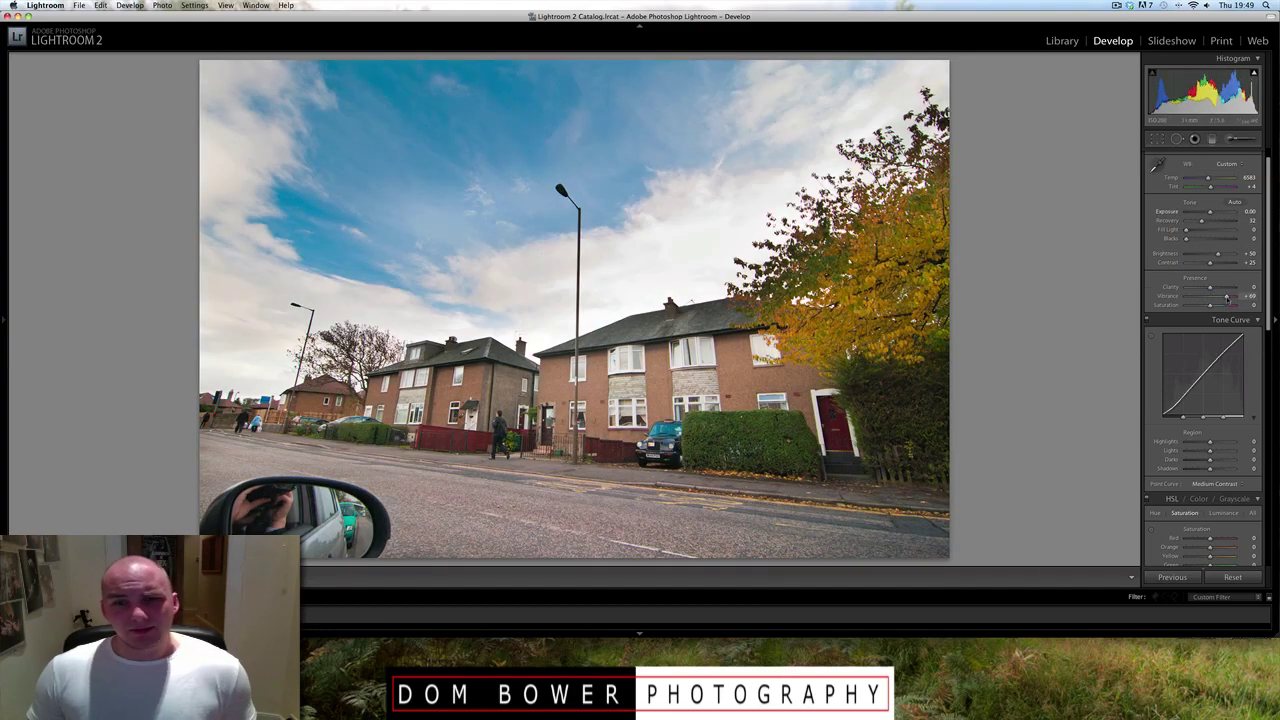
left_click(1223, 287)
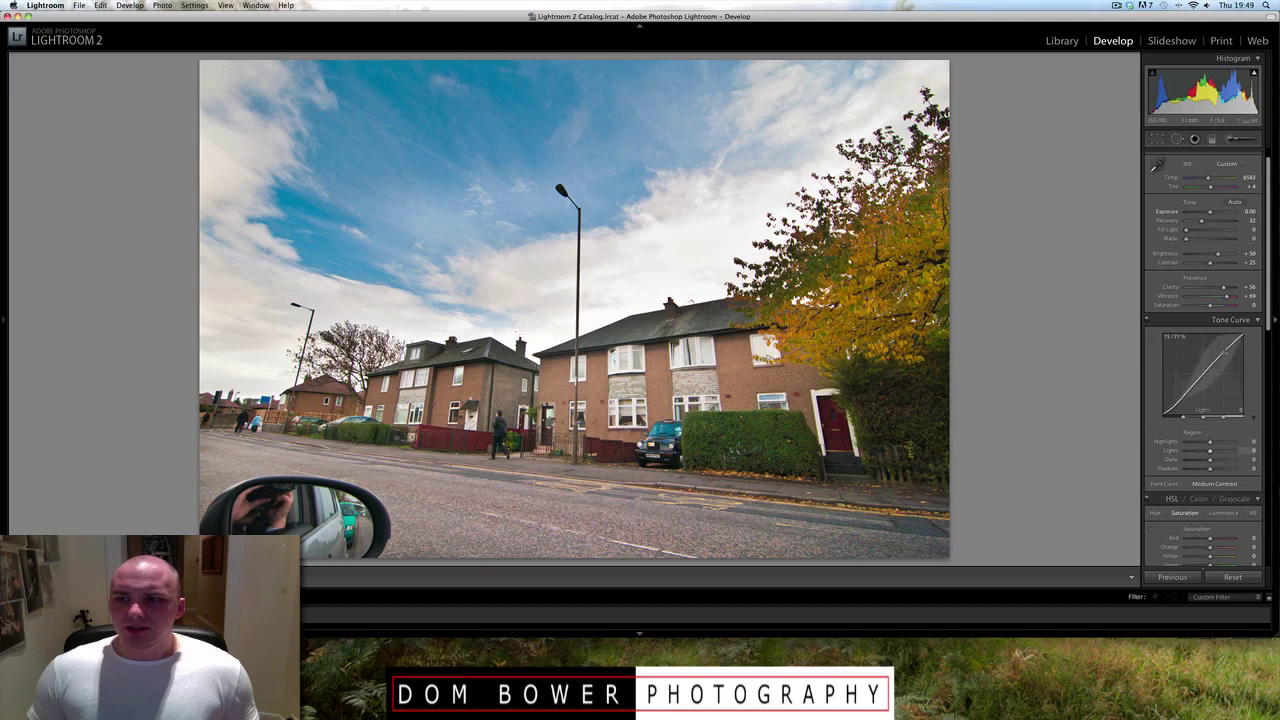
left_click_drag(1228, 355, 1228, 346)
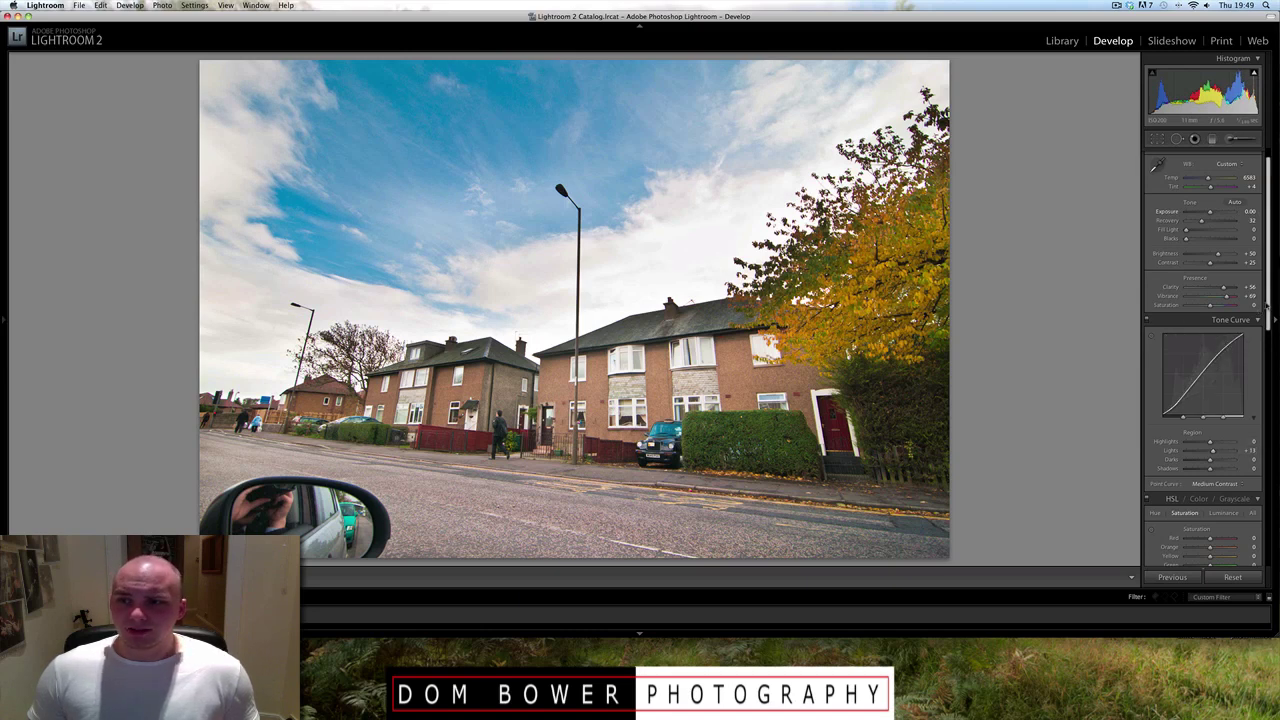
Set the HSL saturation of aqua to 2 and of blue to -56, checking the houses and road at close zoom.
scroll(1268, 320, "down", 2)
left_click_drag(1270, 321, 1272, 415)
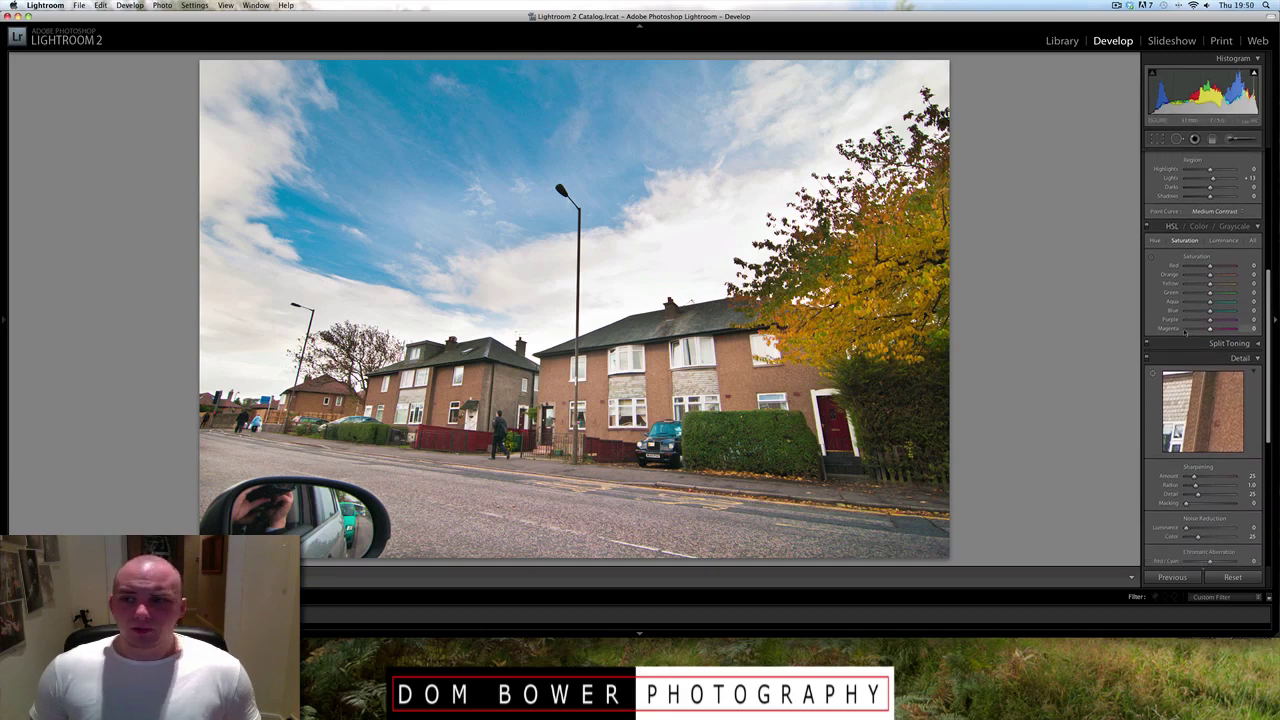
left_click(1191, 312)
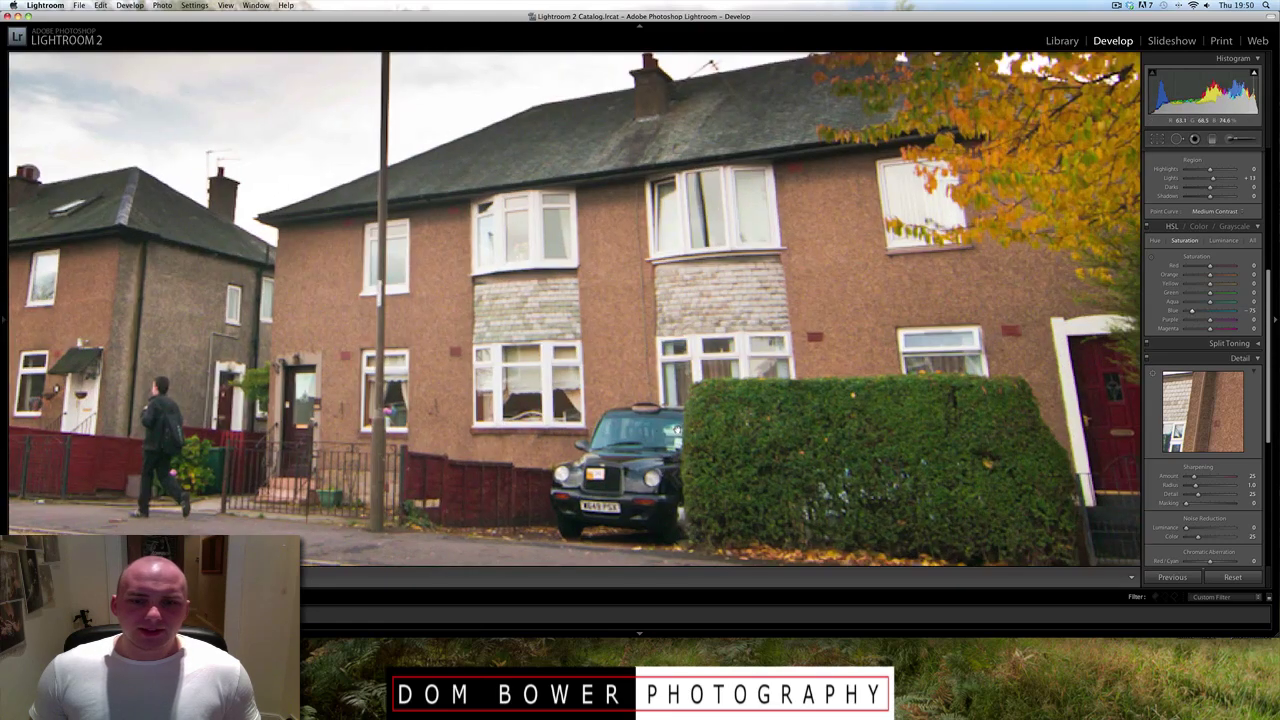
key("z")
key("super+z")
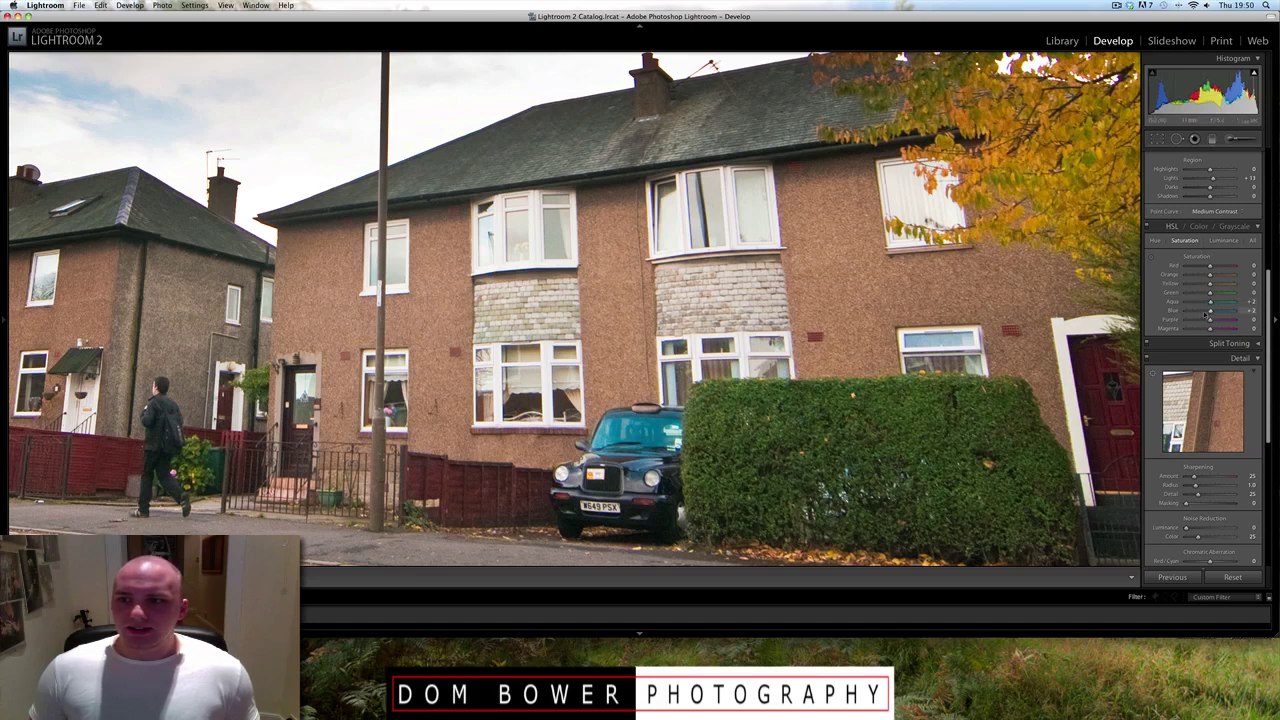
left_click_drag(1205, 312, 1203, 311)
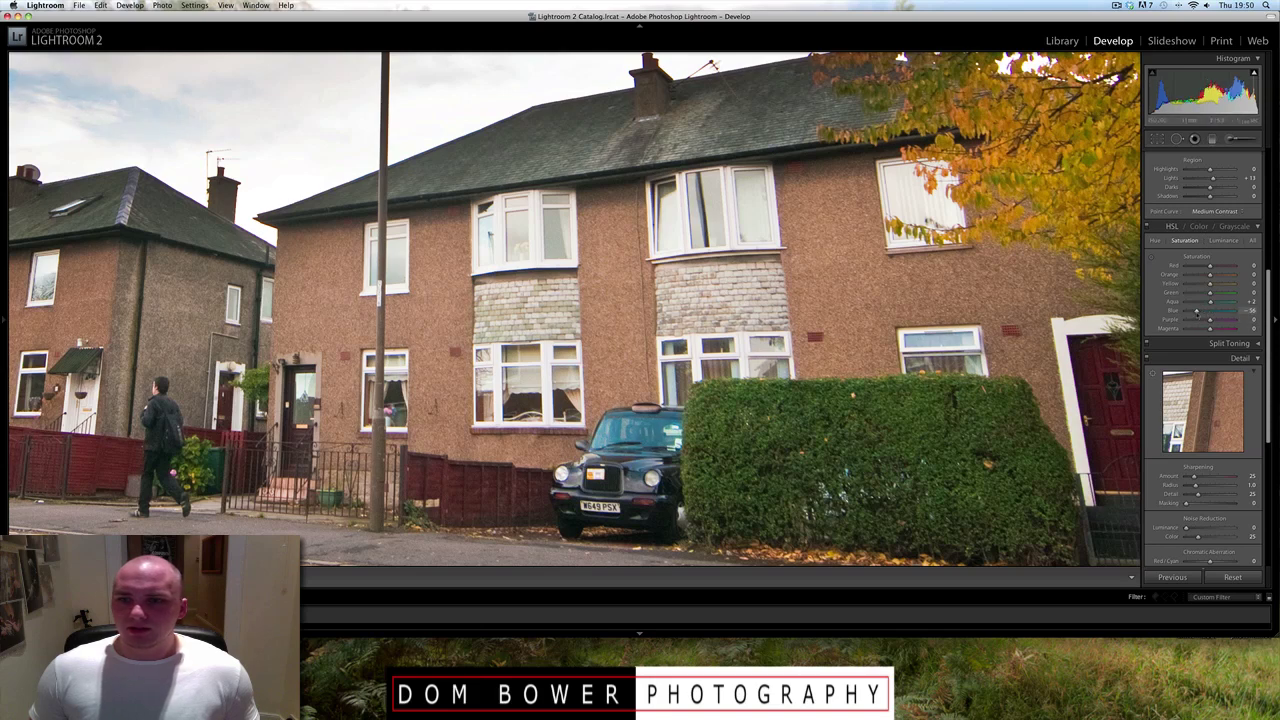
left_click(694, 361)
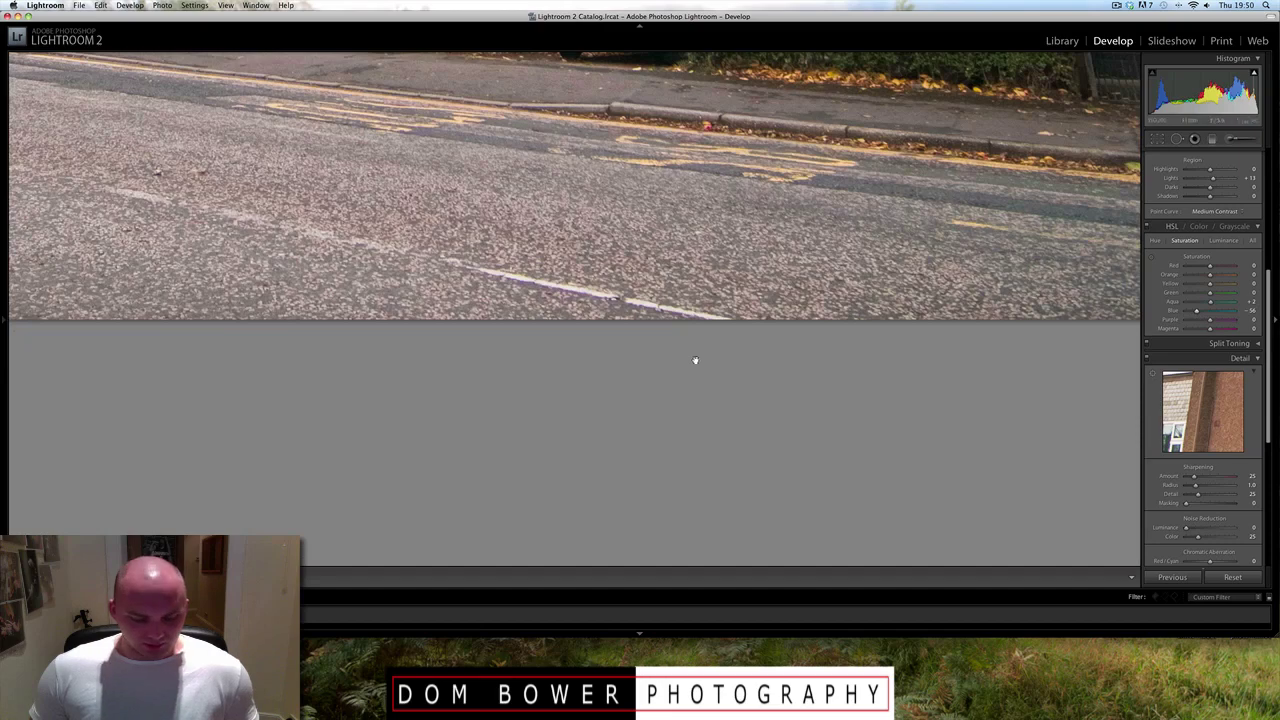
left_click(694, 361)
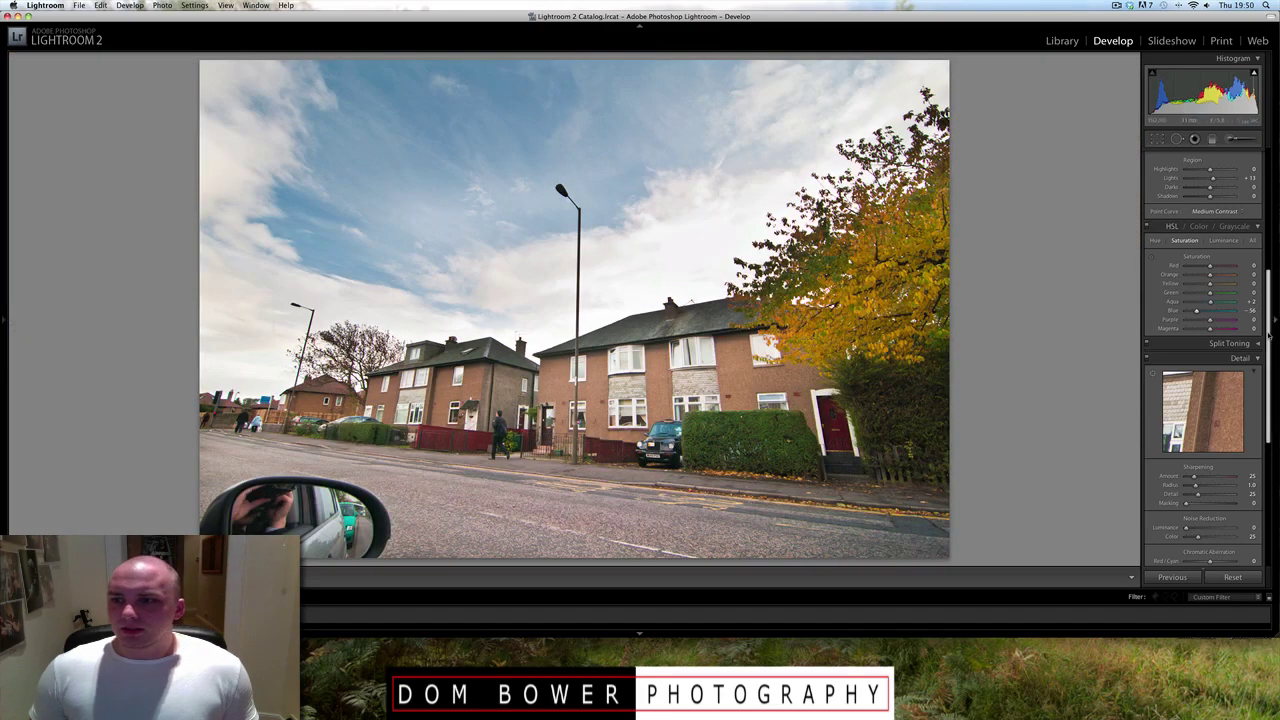
Change the camera calibration profile to Camera Landscape.
left_click_drag(1270, 339, 1270, 466)
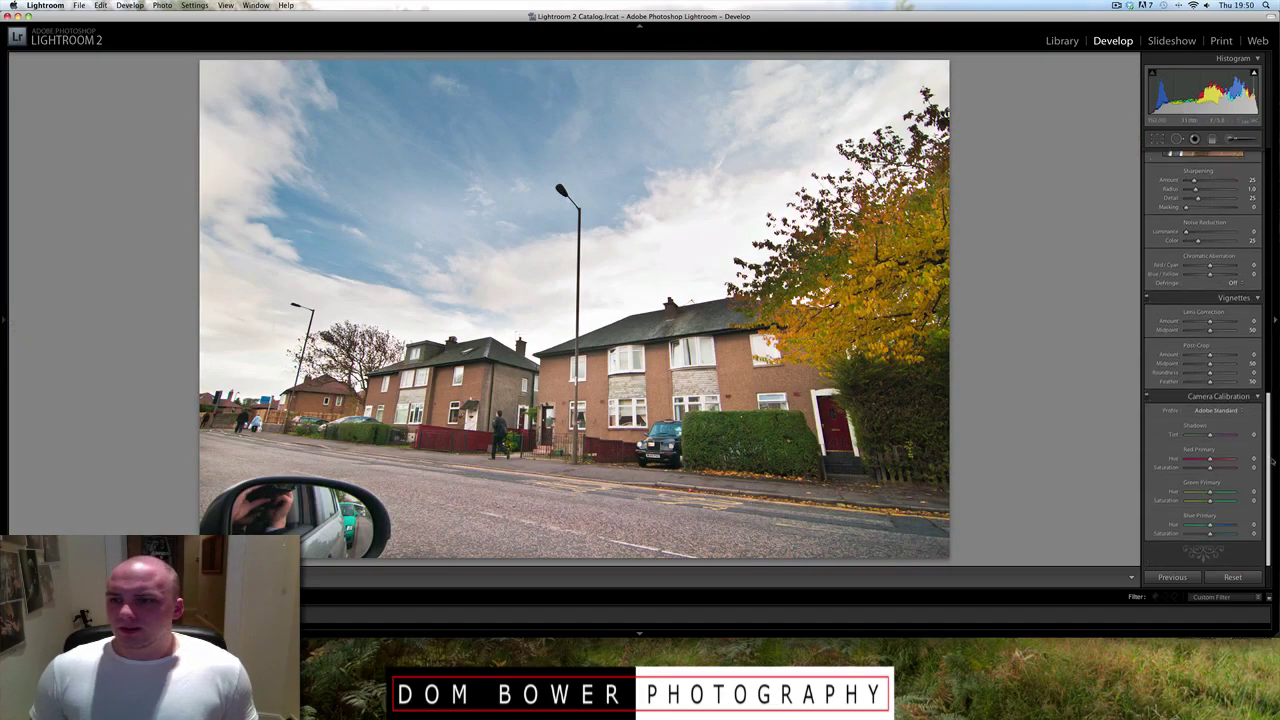
left_click(1235, 411)
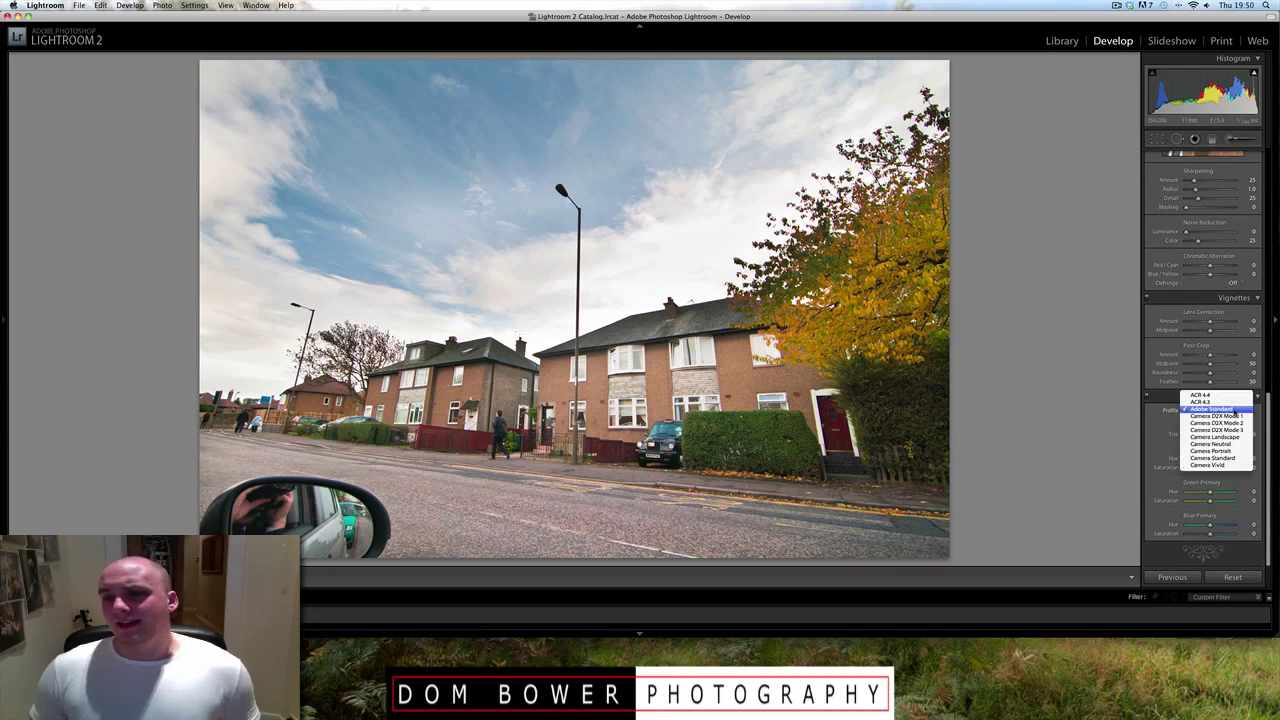
left_click(1242, 437)
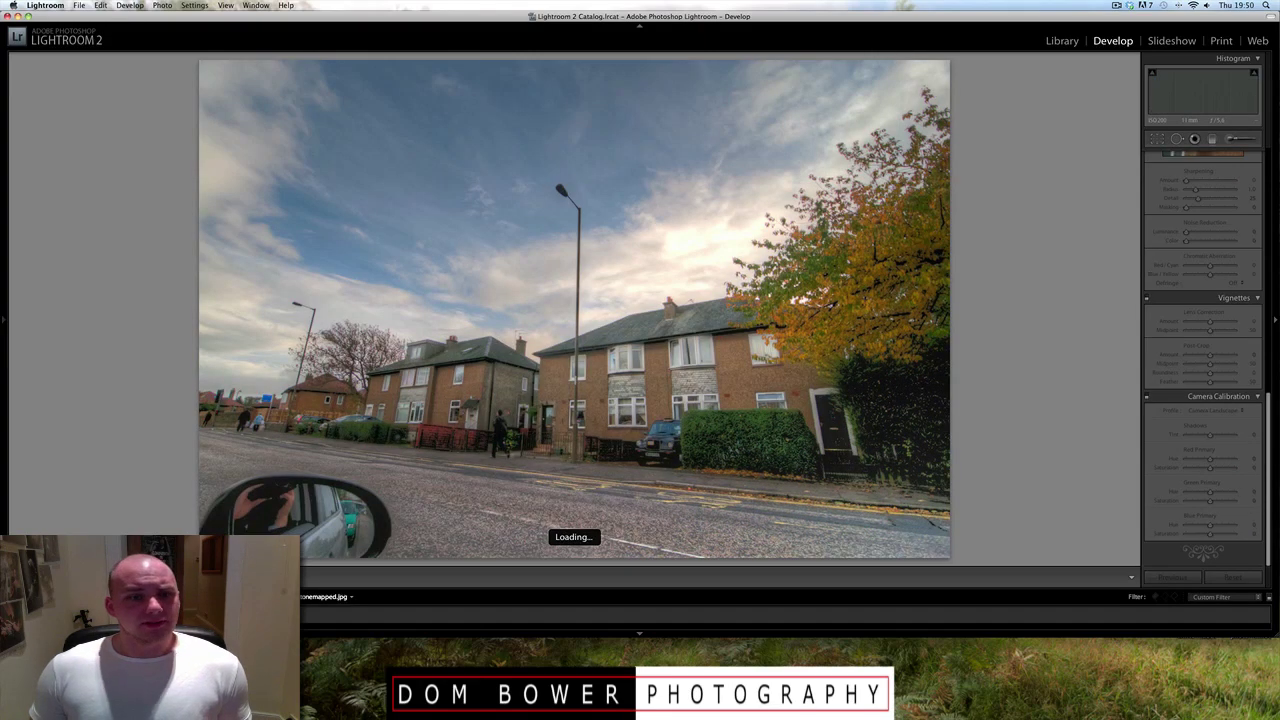
Compare the edited street photo with the tonemapped HDR versions, both zoomed in on the sky and roof and at full view.
key("Left")
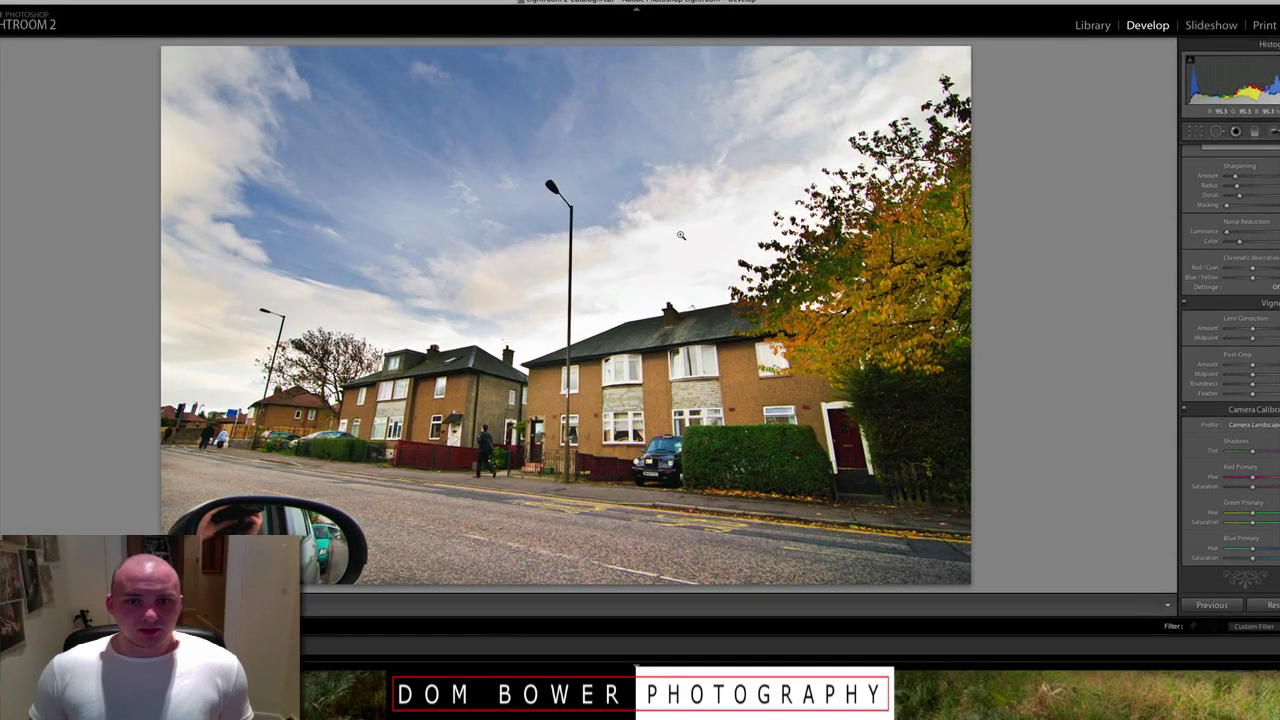
left_click(665, 273)
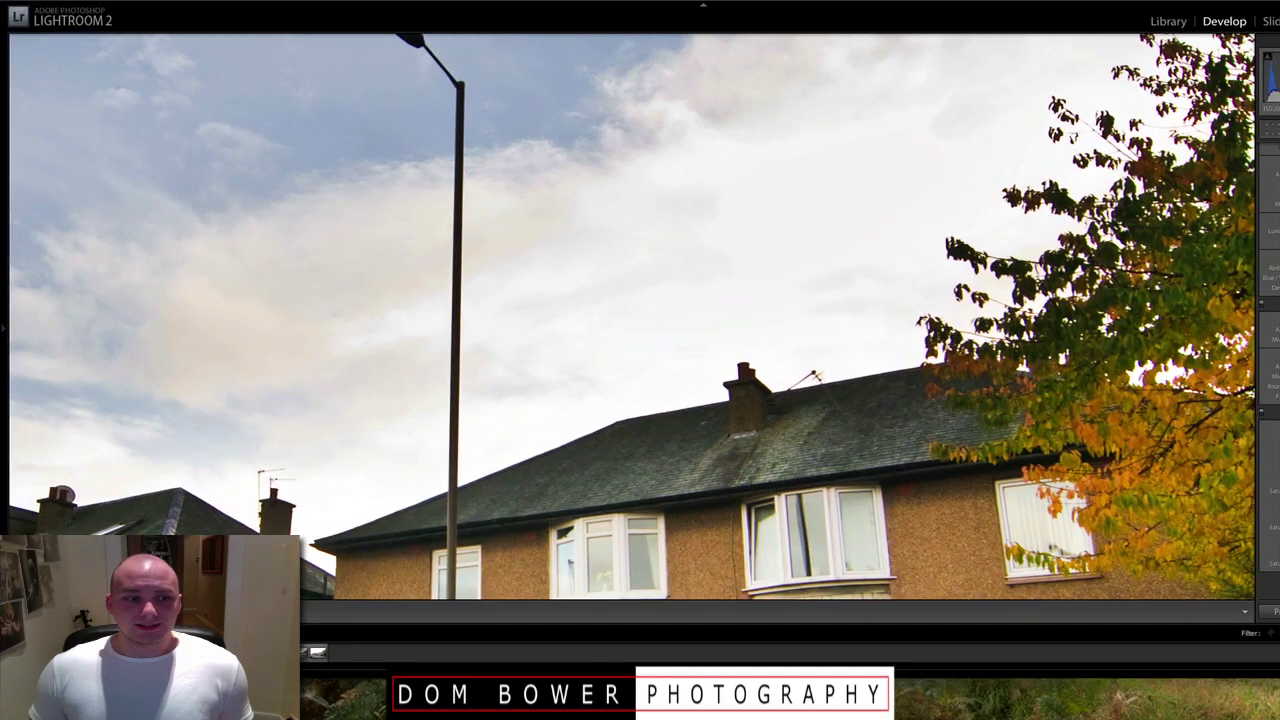
key("Right")
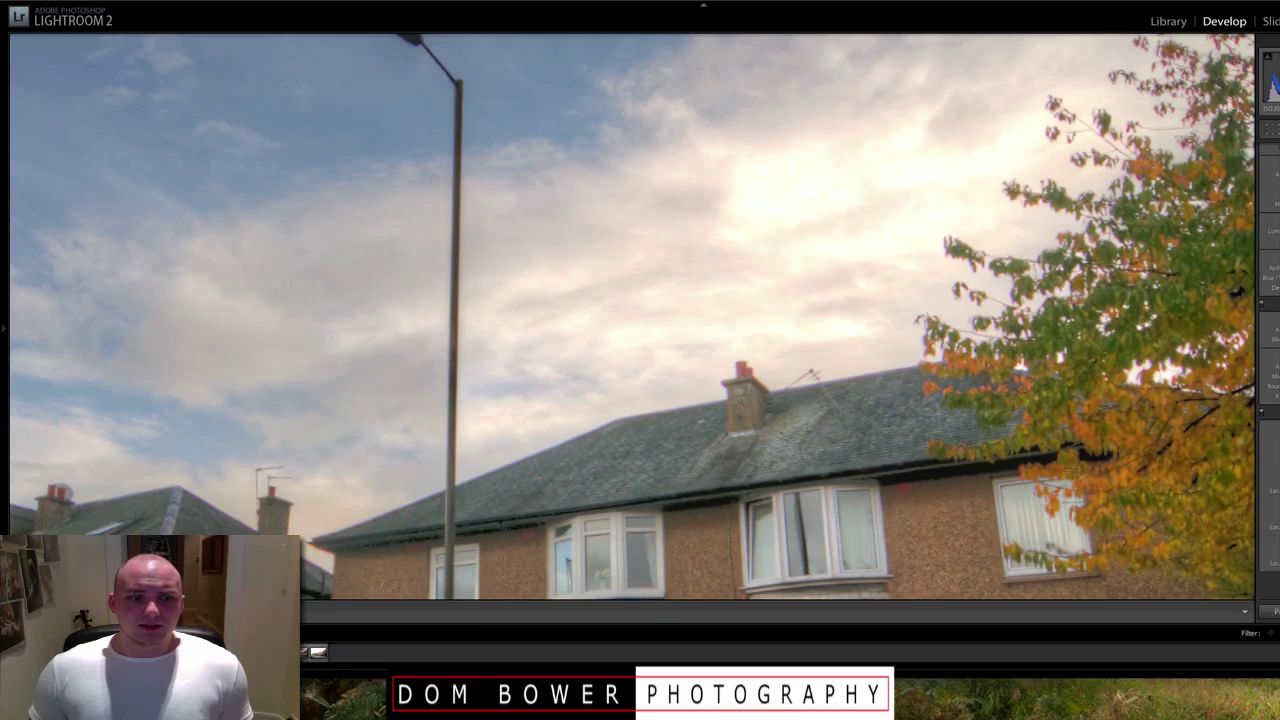
key("Left")
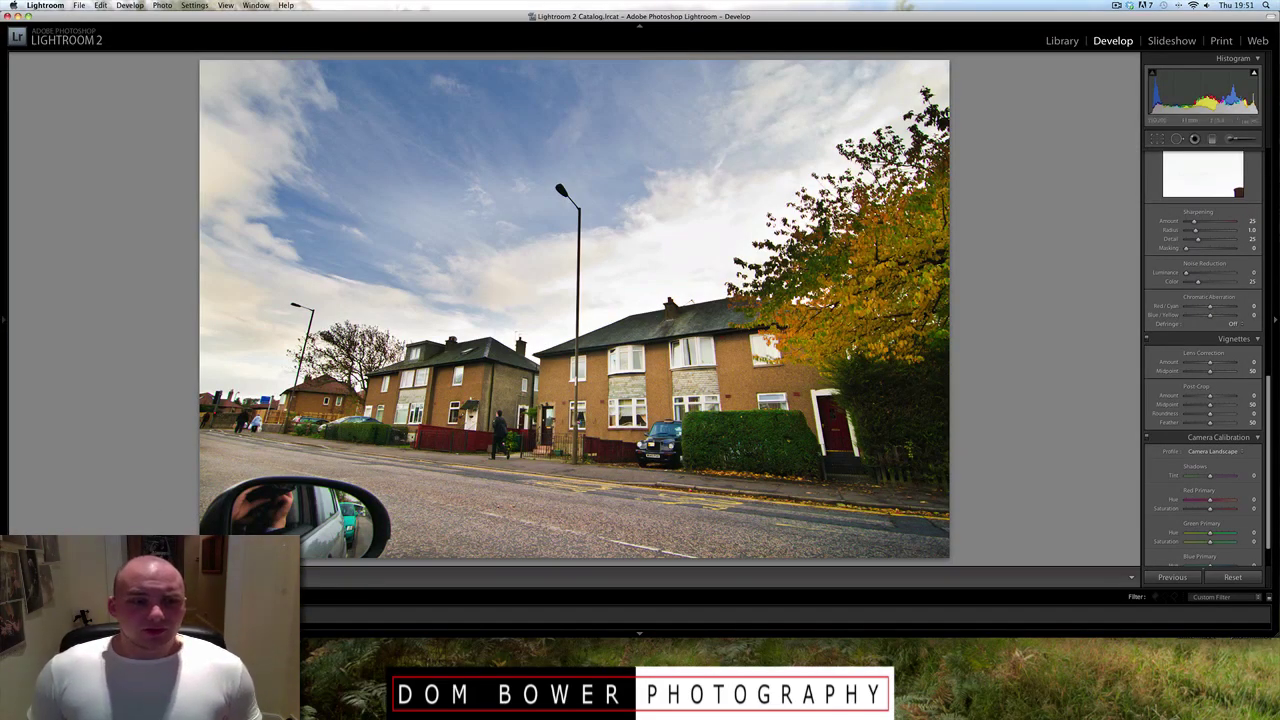
key("Right")
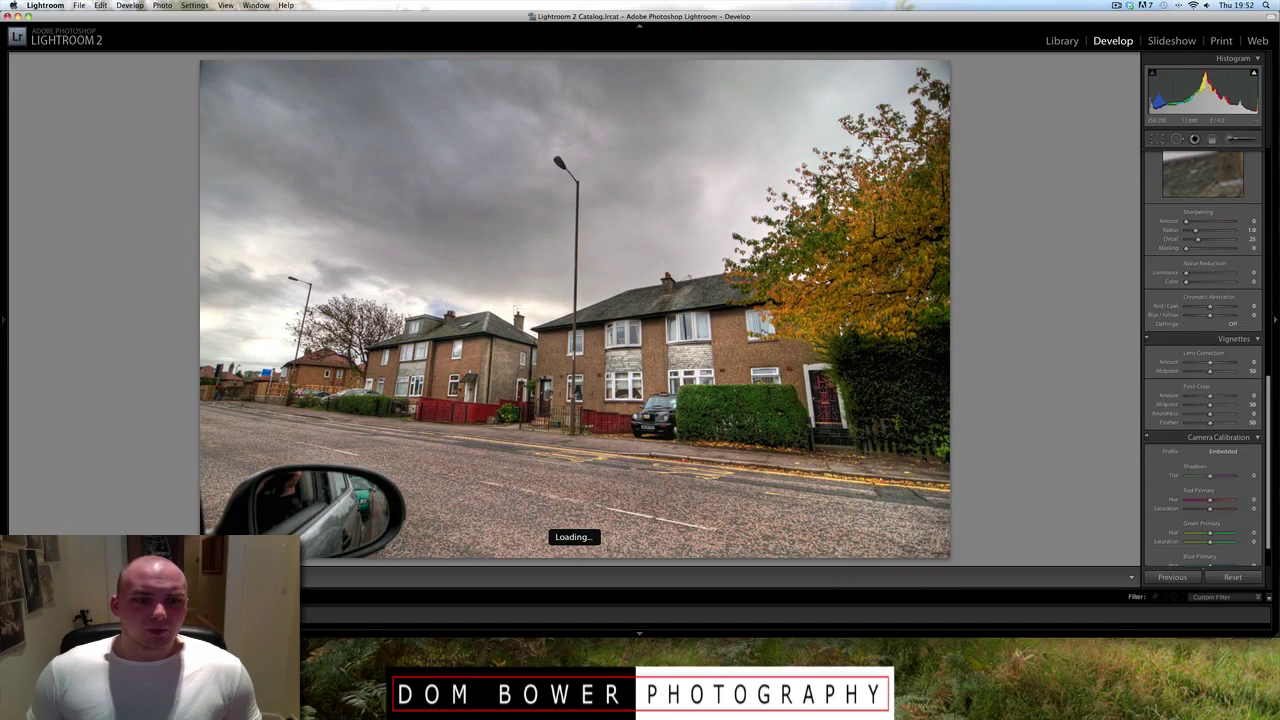
key("Right")
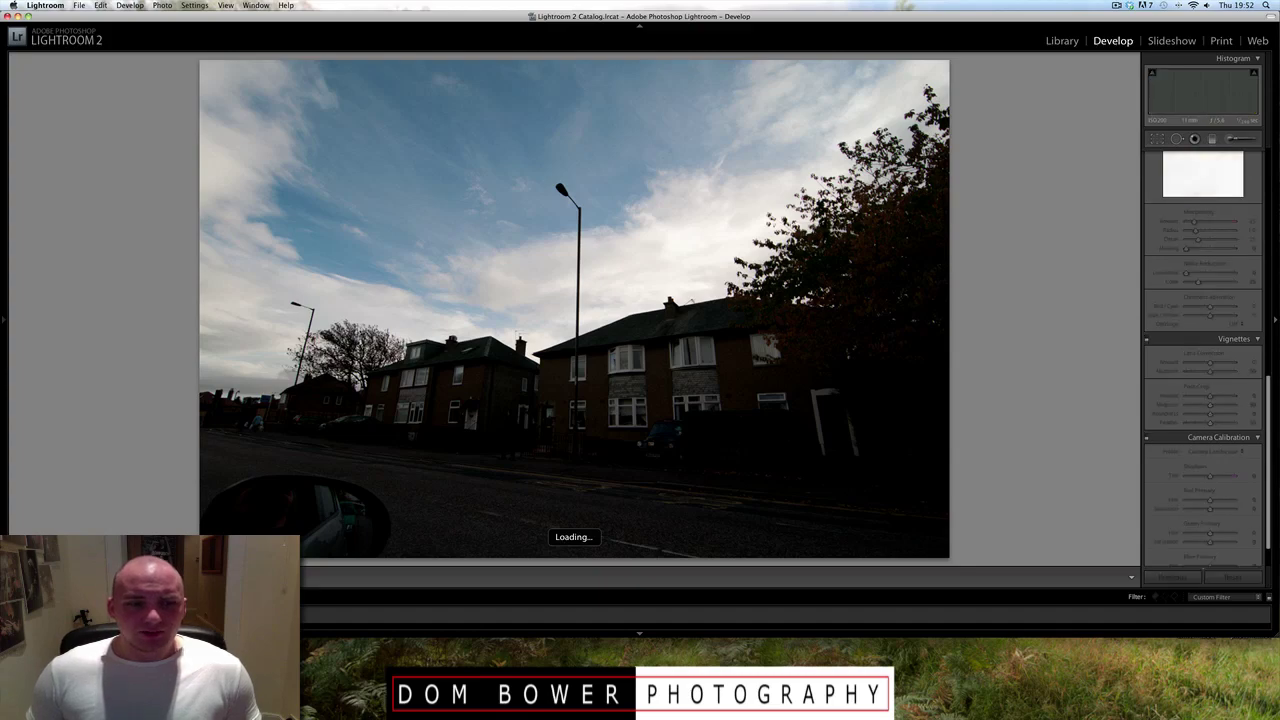
Compare the street photo before and after editing side by side, with the develop settings hidden for a larger view.
key("y")
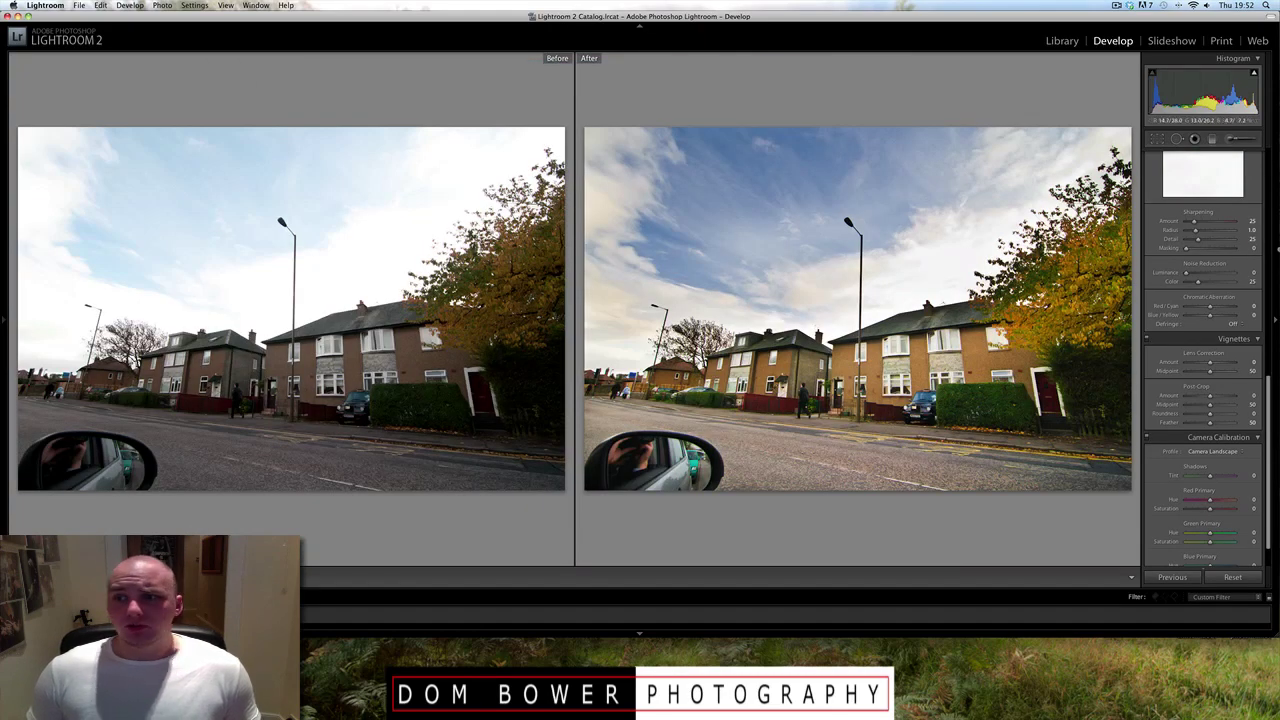
left_click(262, 672)
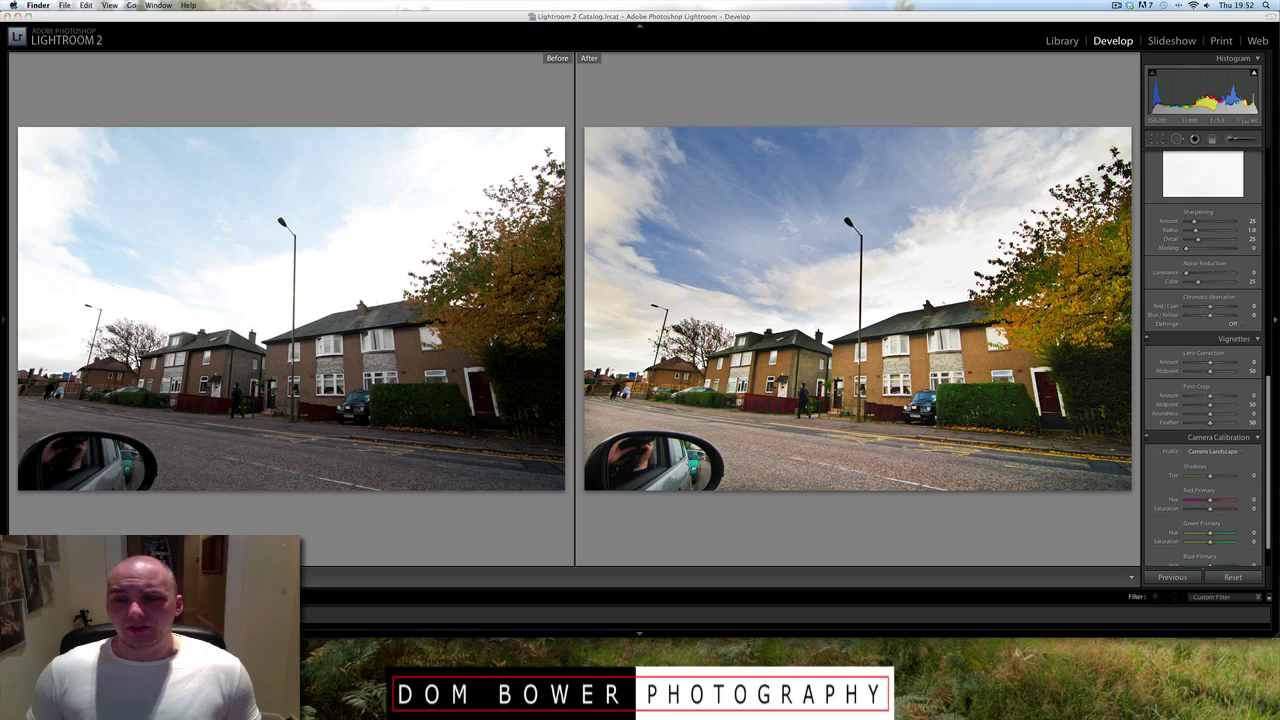
left_click(1276, 322)
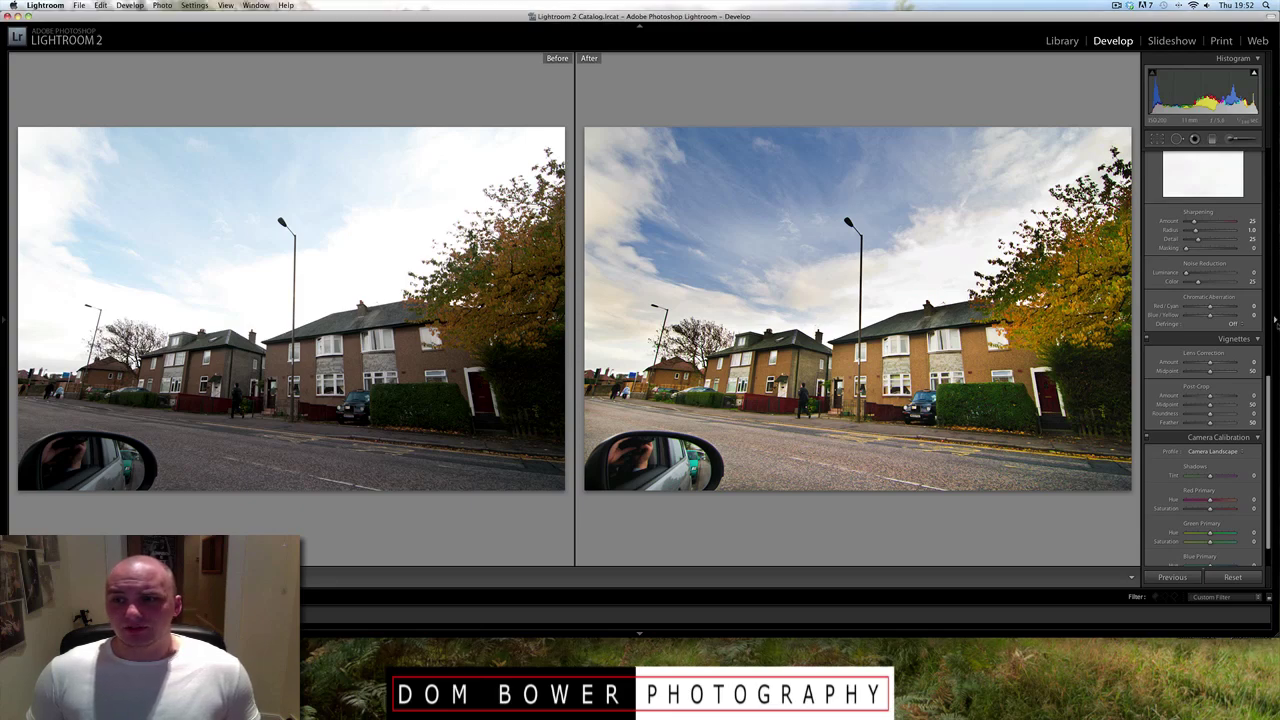
left_click(1276, 322)
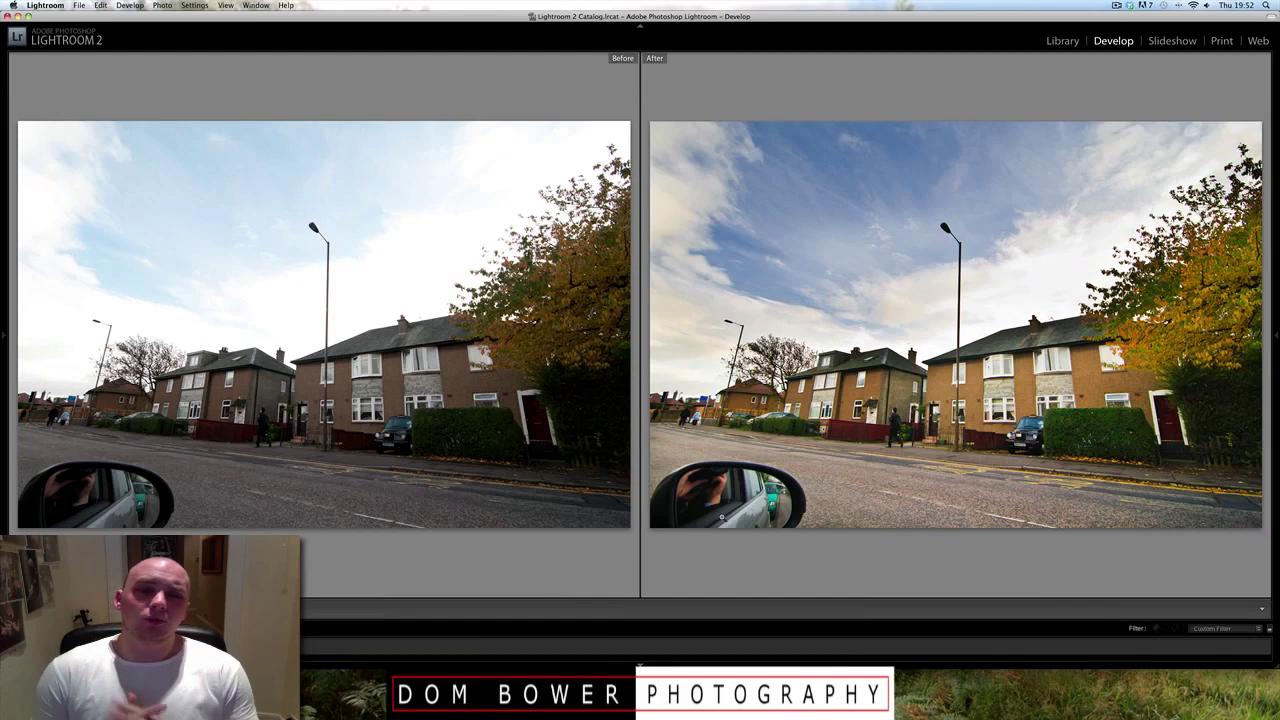